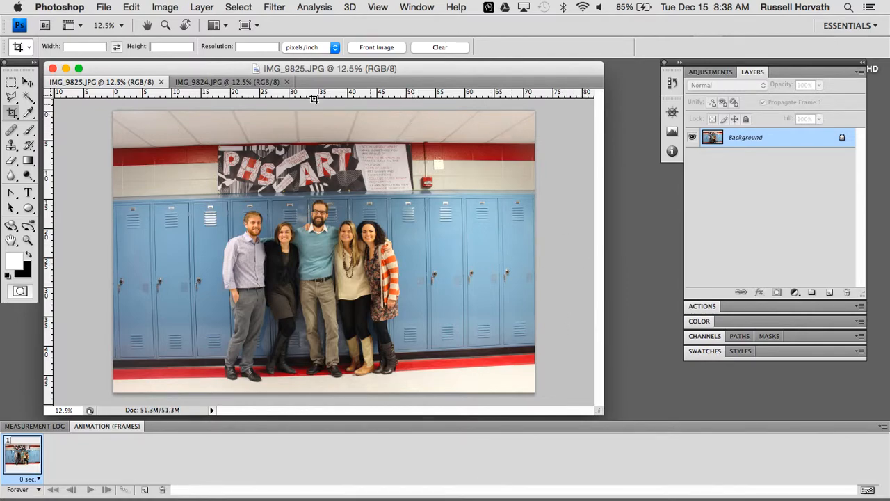
Step: Compare the group photos IMG_9825.JPG and IMG_9824.JPG by alternating between the two documents, finishing on IMG_9824.JPG
click(224, 83)
click(123, 83)
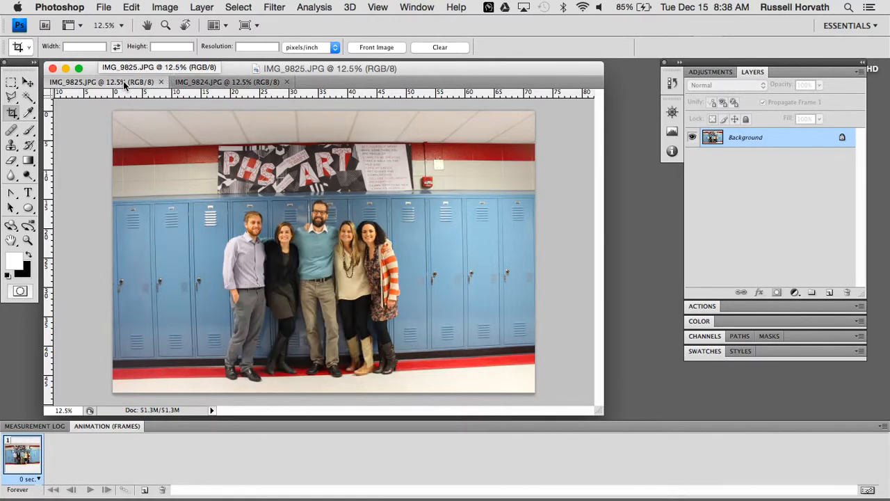
click(193, 83)
click(133, 83)
click(196, 83)
click(135, 83)
click(201, 82)
click(137, 84)
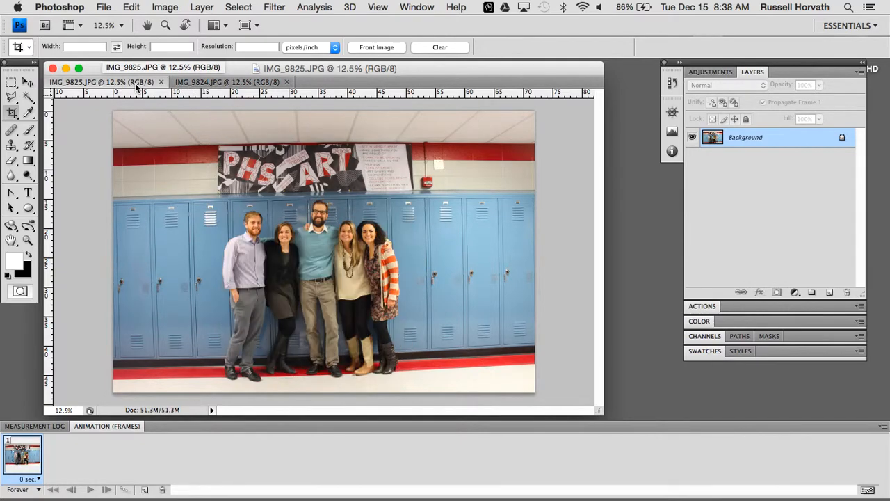
click(216, 82)
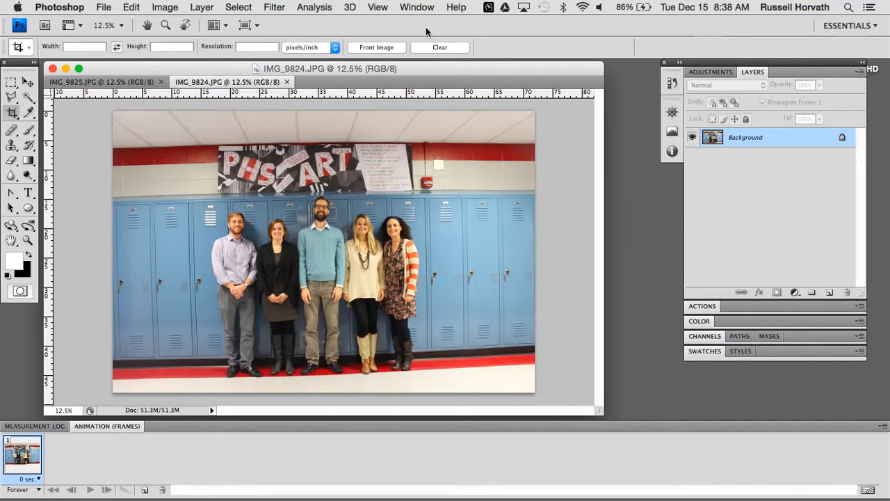
Step: Hide the Animation panel and show it again
click(417, 8)
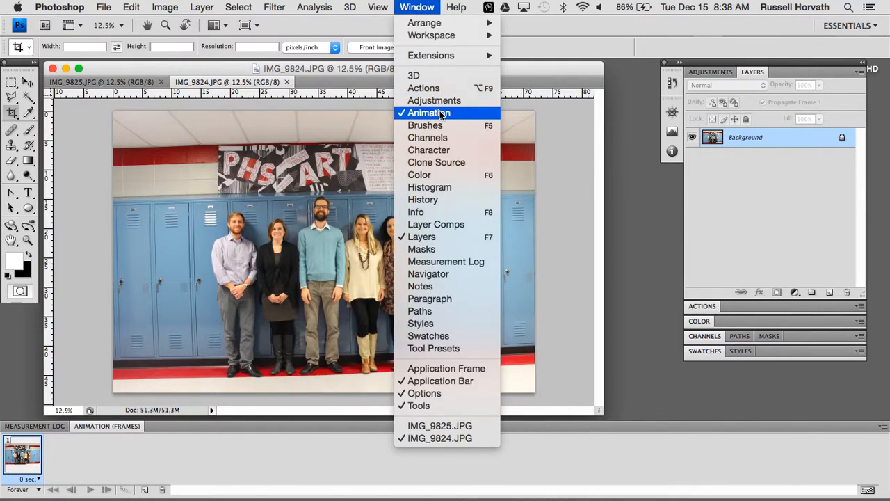
click(440, 114)
click(417, 8)
click(418, 113)
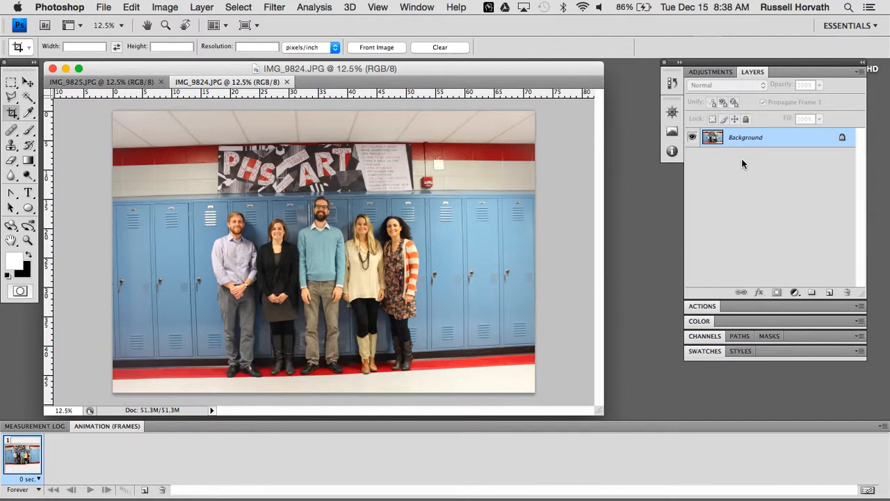
Step: Copy the entire IMG_9825.JPG image and paste it into IMG_9824.JPG as a new layer
click(139, 84)
key(super+a)
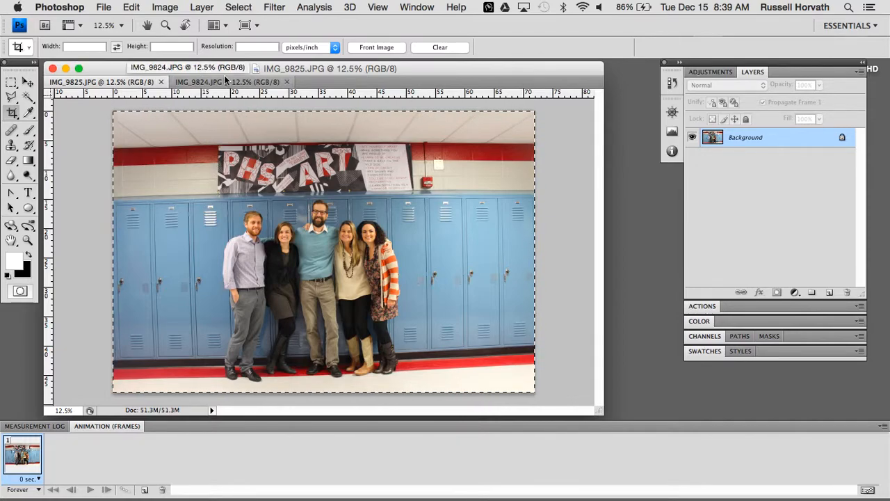
click(237, 81)
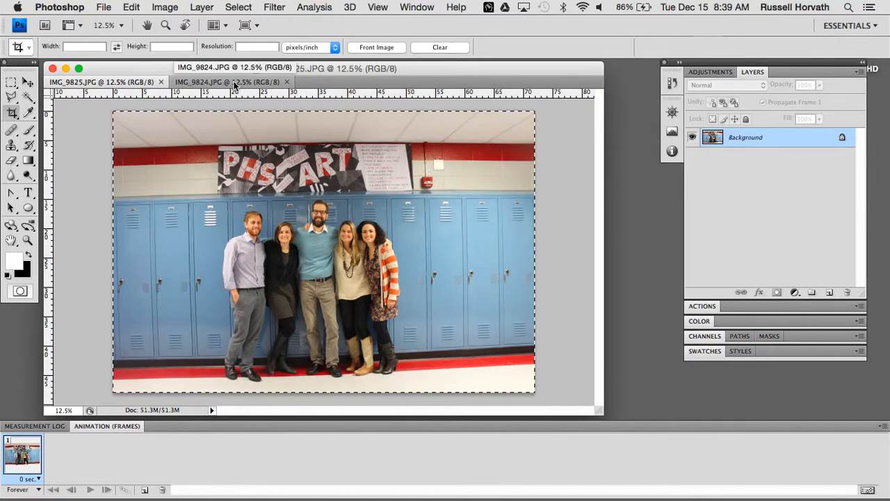
drag(235, 84, 229, 89)
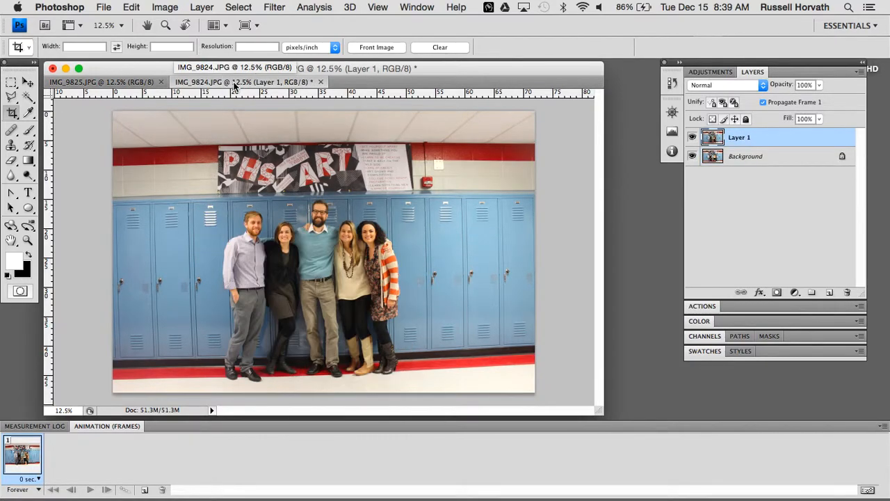
Step: Toggle Layer 1's visibility repeatedly to compare the two poses, leaving Layer 1 hidden
click(692, 137)
click(692, 138)
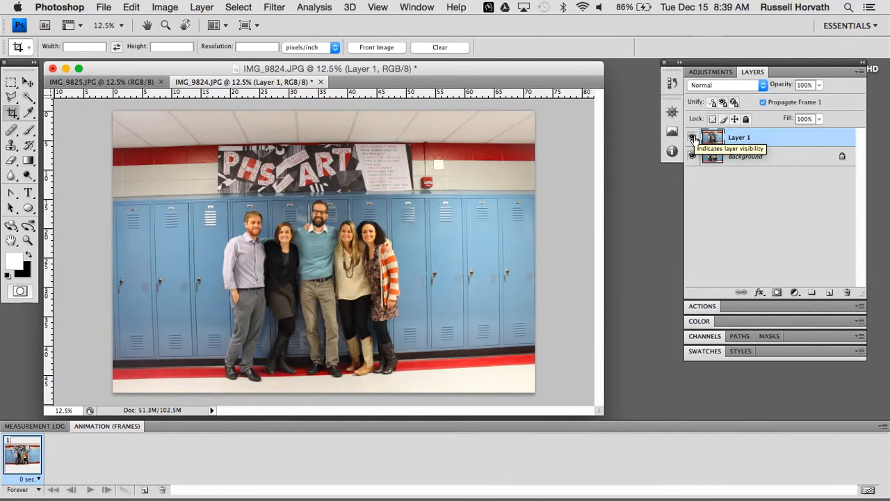
click(693, 137)
click(693, 137)
click(693, 138)
click(693, 138)
click(692, 138)
click(692, 138)
click(693, 138)
click(692, 137)
click(693, 137)
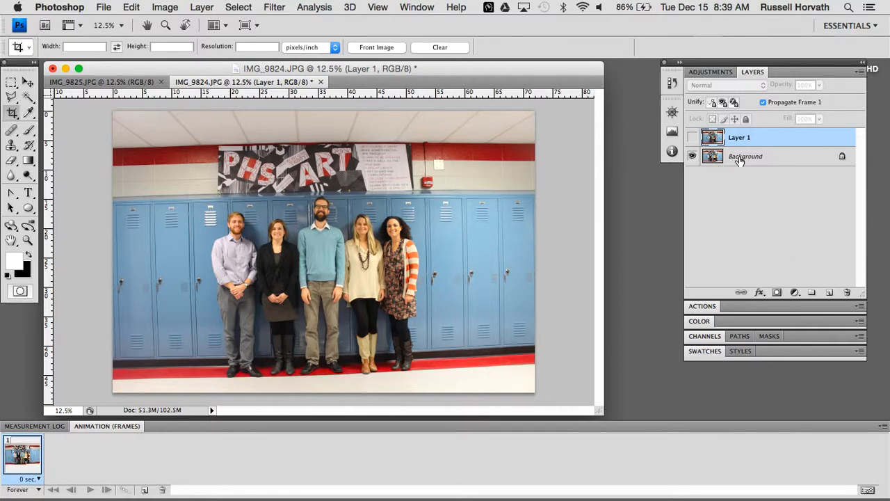
Step: Convert the locked Background into a regular layer with the default name Layer 0
double_click(742, 157)
click(556, 175)
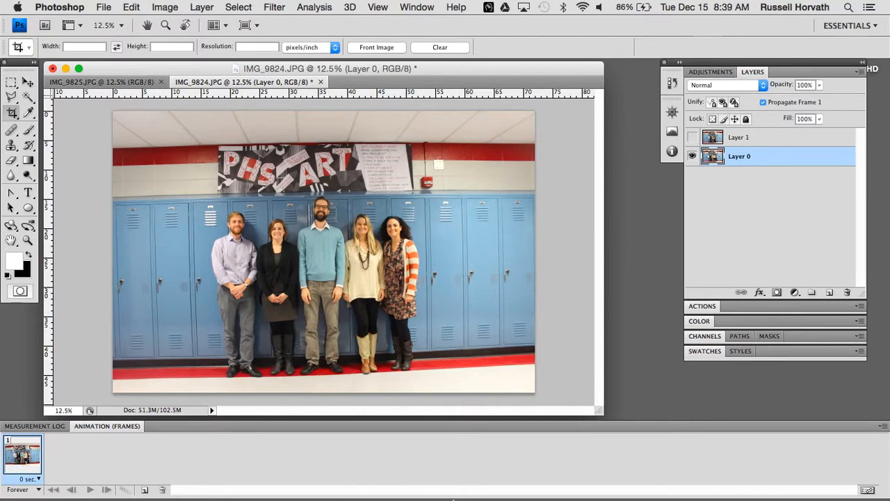
Step: Switch the animation to timeline mode and back to frames, and set the first frame's delay to 1.0 second
click(867, 490)
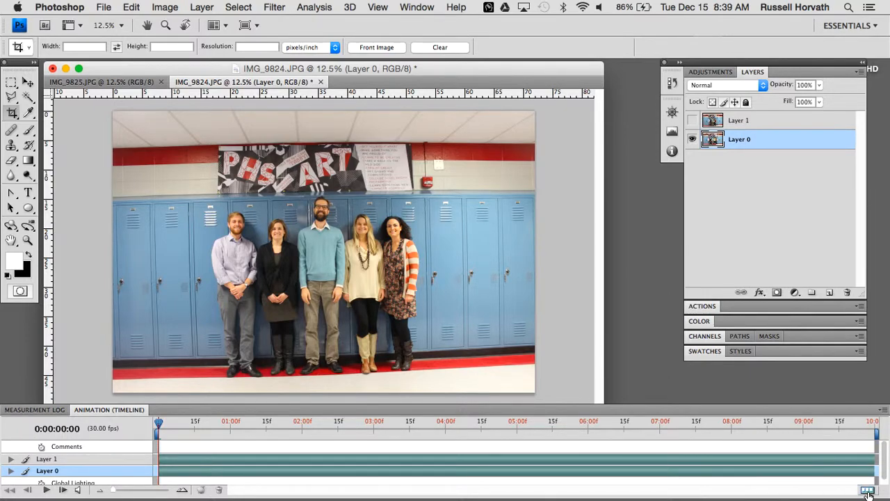
click(867, 491)
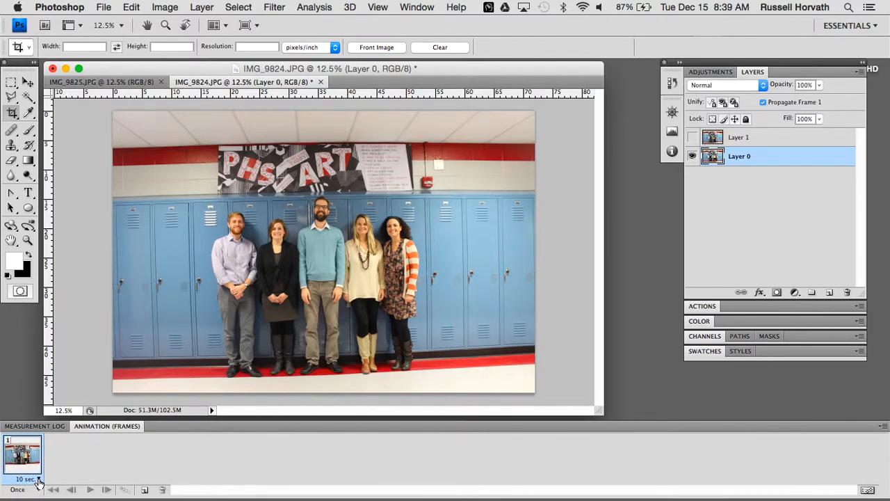
click(38, 480)
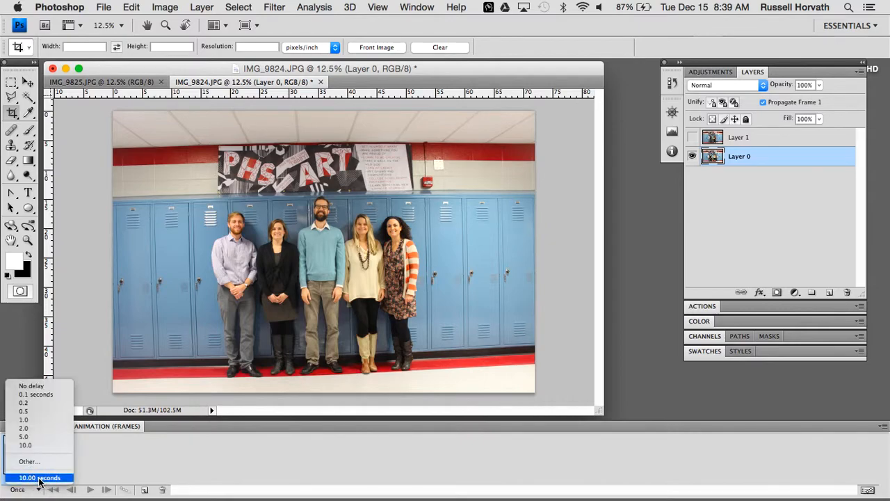
click(38, 421)
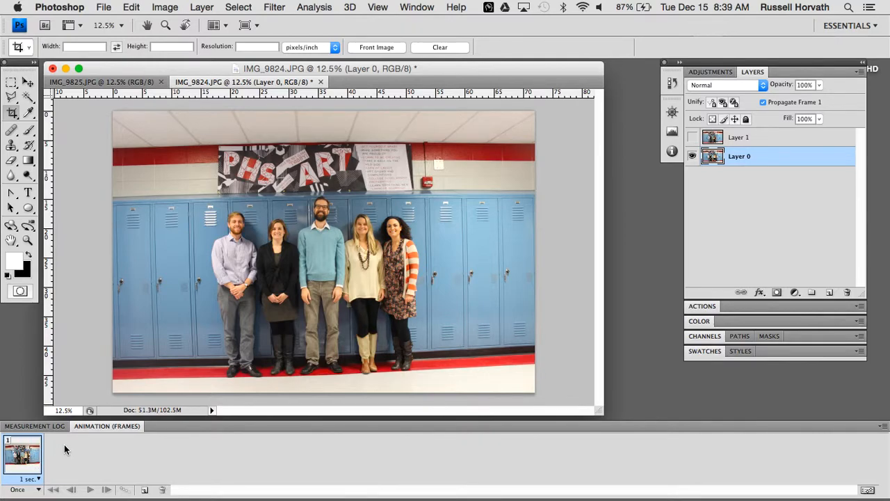
Step: Preview the movement between the two photos by switching Layer 1 on and off repeatedly, ending with it hidden
click(692, 137)
click(693, 138)
click(693, 138)
click(694, 138)
click(693, 138)
click(693, 138)
click(693, 138)
click(694, 138)
click(693, 139)
click(694, 138)
click(694, 139)
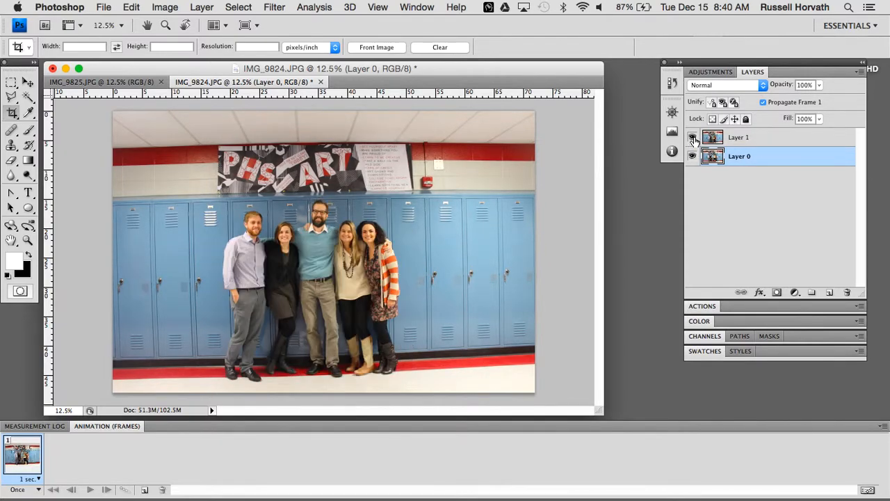
click(694, 138)
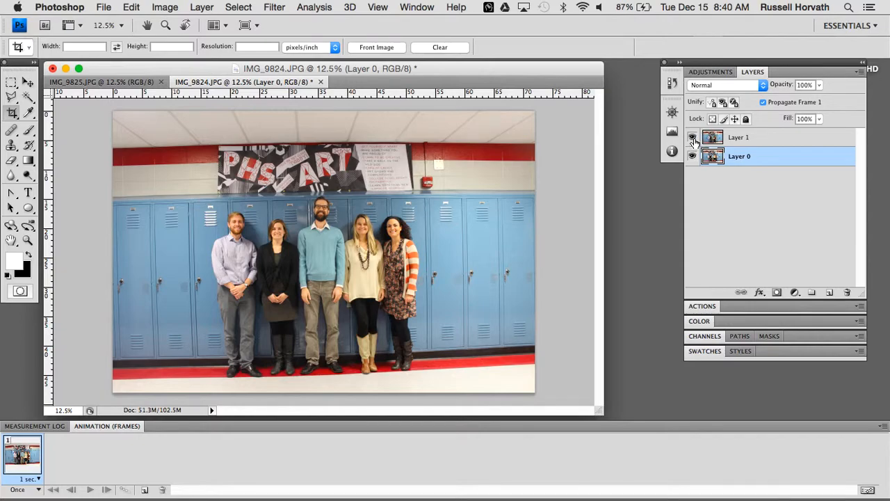
click(694, 138)
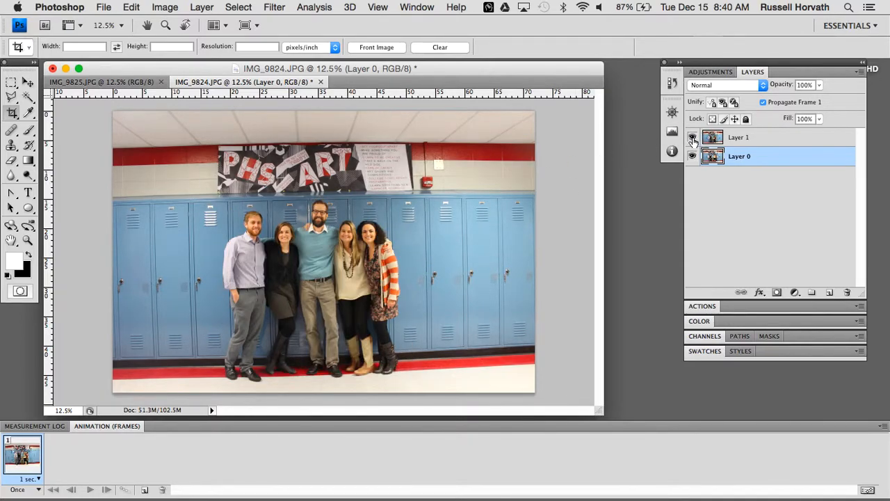
click(693, 139)
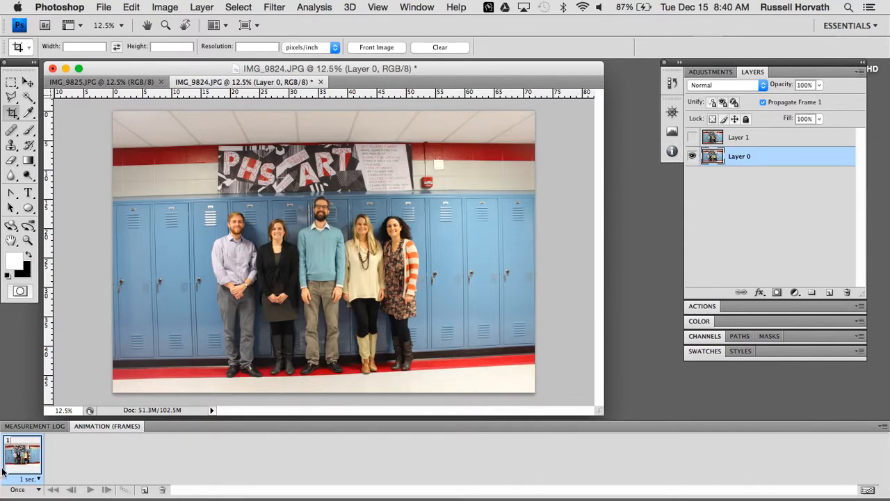
Step: Add a second animation frame with Layer 1 visible, and play and step through the two frames
click(145, 490)
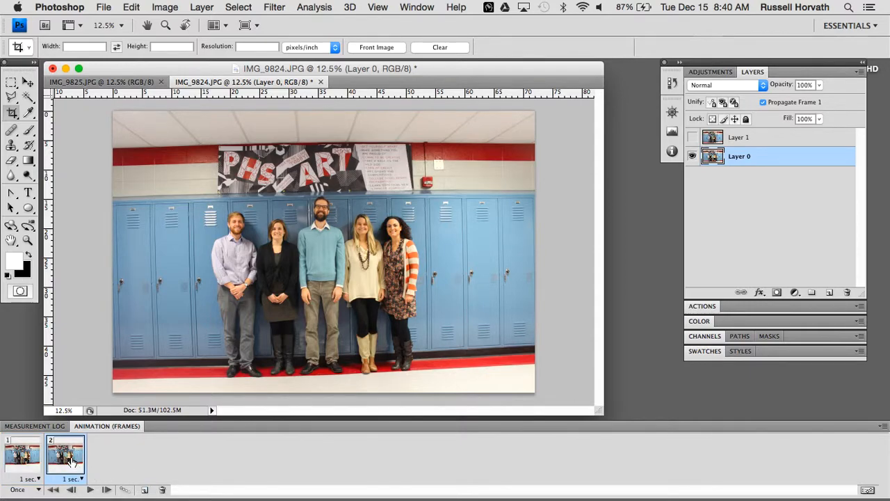
click(693, 138)
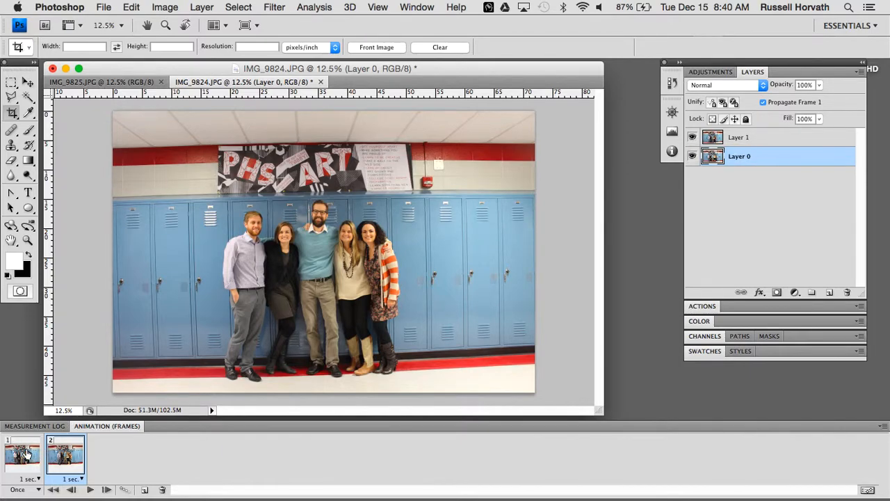
click(56, 491)
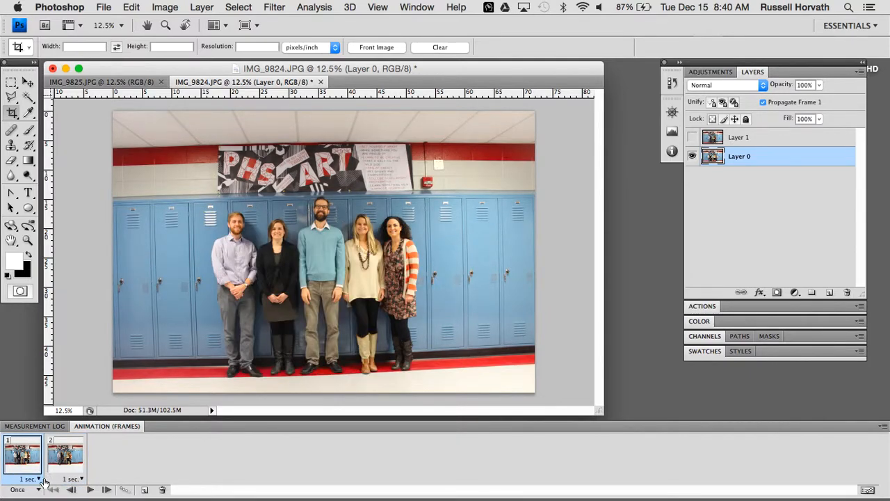
click(91, 490)
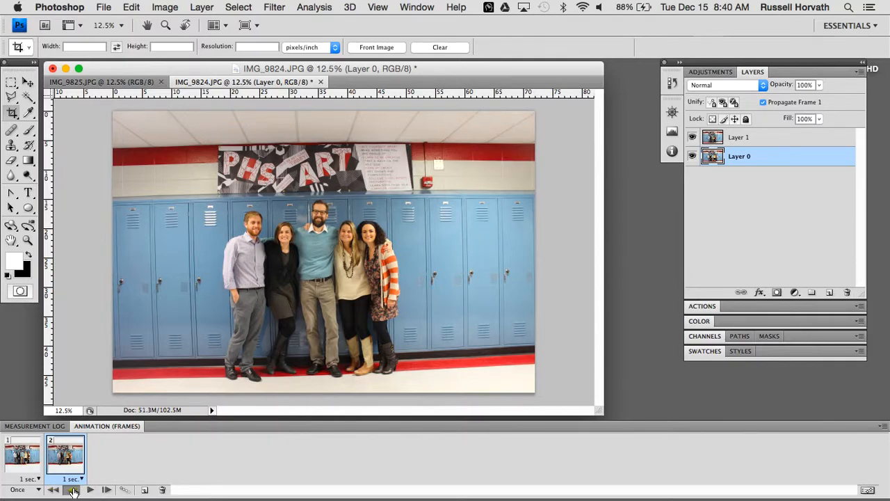
click(73, 491)
click(89, 490)
click(72, 490)
click(107, 490)
Step: Add a third animation frame, review the earlier frames, and hide Layer 1 in the third frame
click(145, 490)
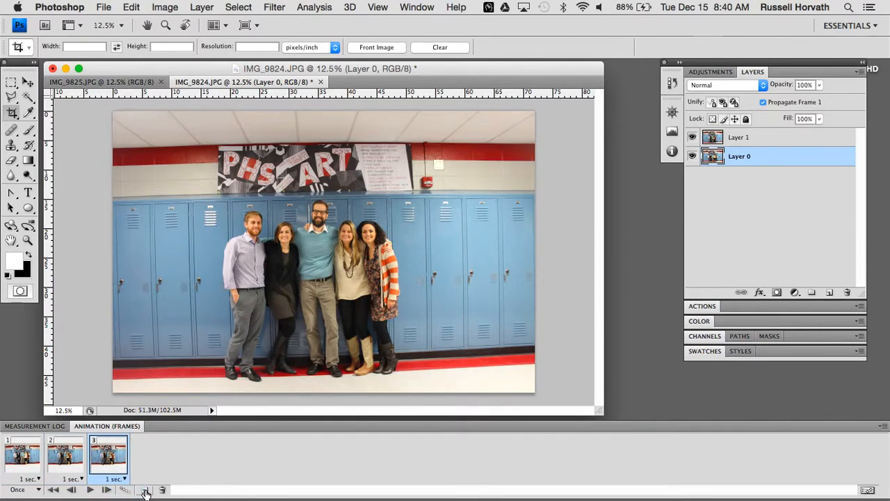
click(56, 469)
click(38, 465)
click(81, 462)
click(106, 458)
click(693, 138)
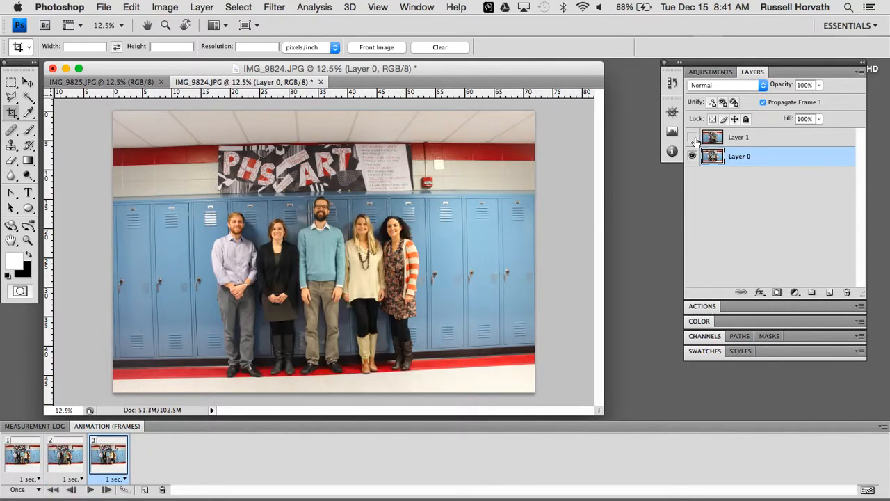
Step: Add a fourth frame with Layer 1 visible and a fifth frame with Layer 1 hidden
click(144, 490)
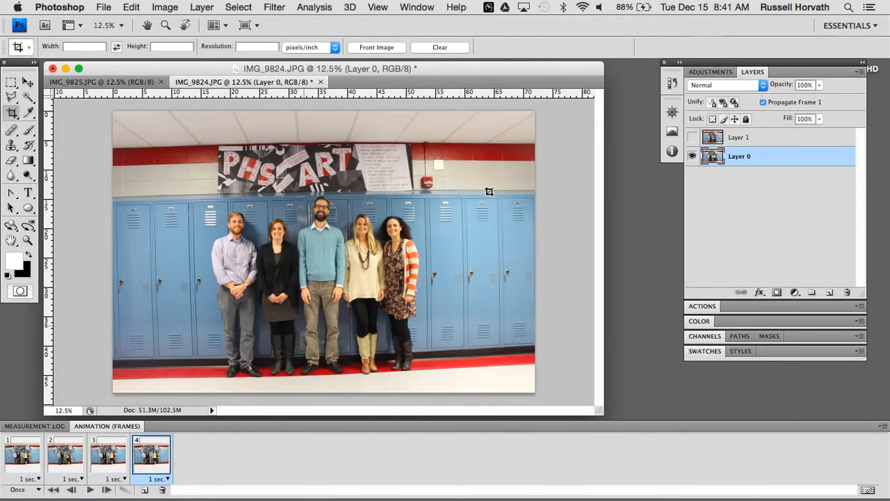
click(693, 137)
click(145, 490)
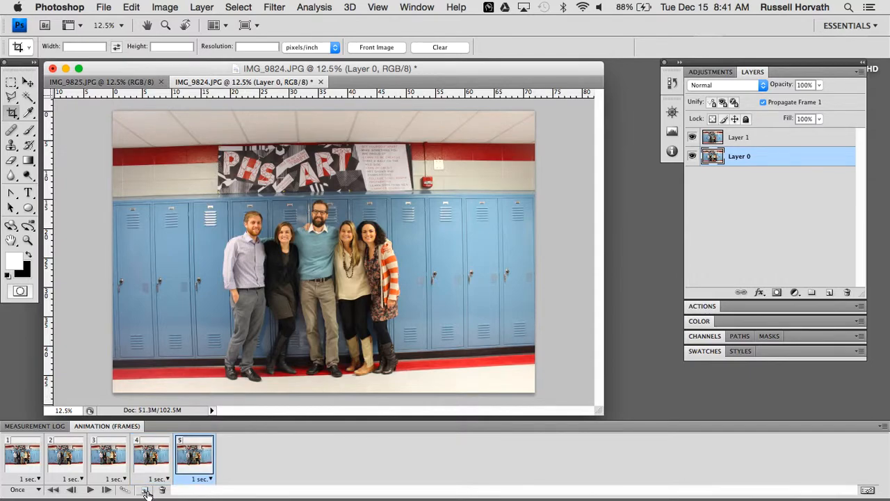
click(693, 138)
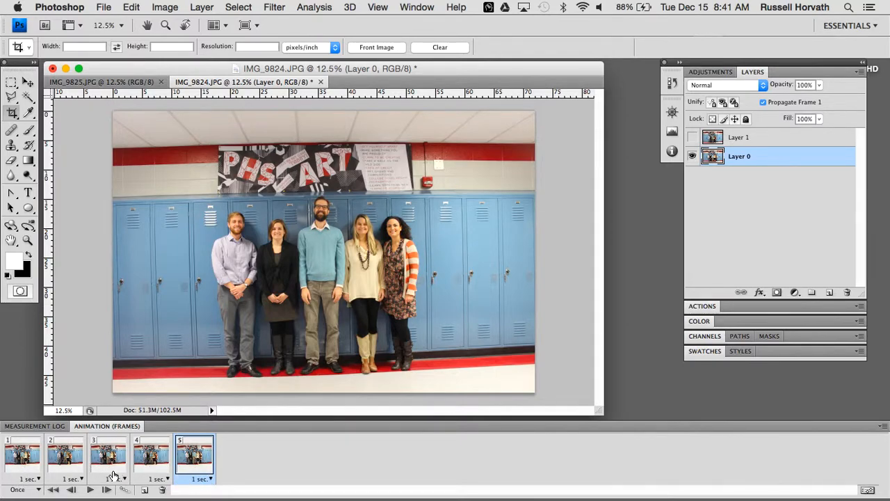
Step: Set the delay of the fifth and first animation frames to 0.5 seconds
click(207, 480)
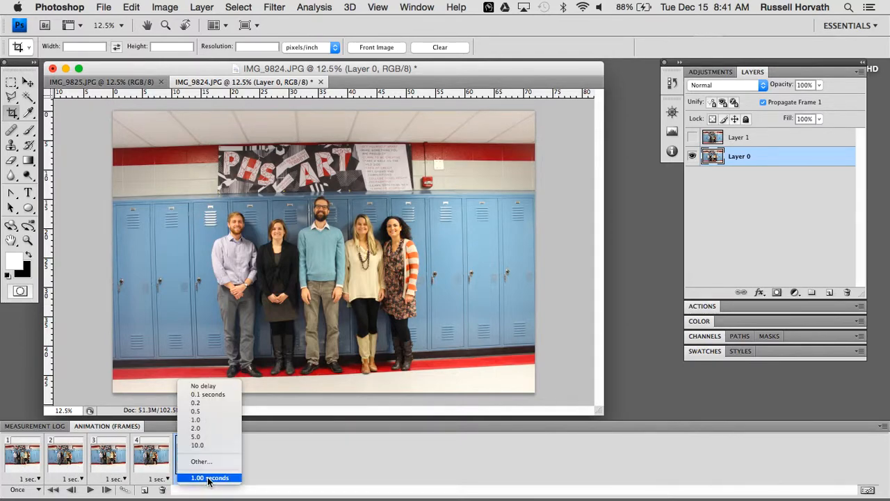
click(206, 412)
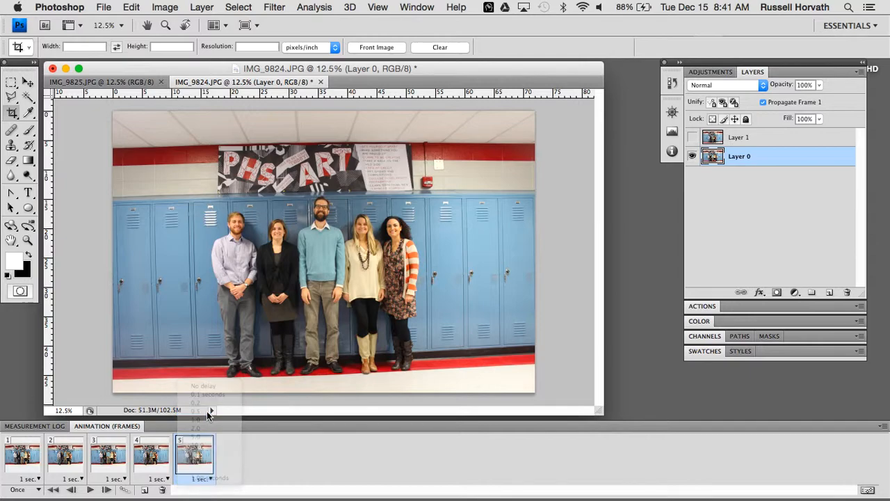
click(32, 479)
click(32, 410)
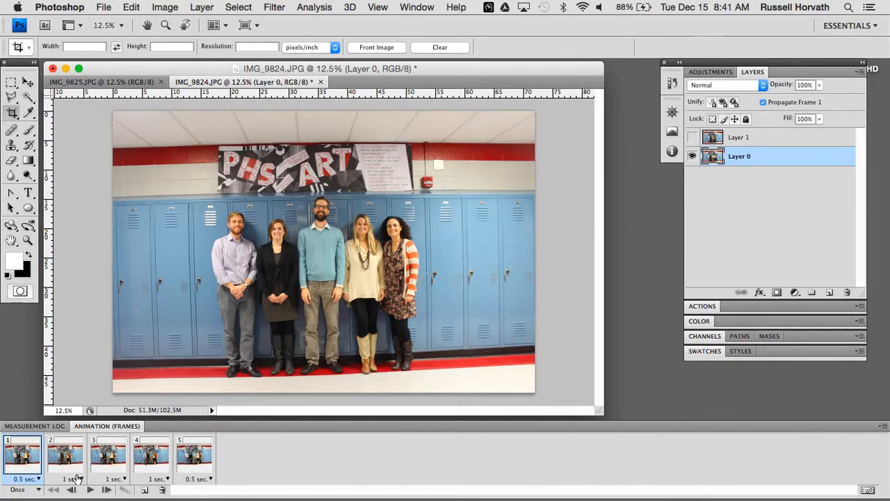
Step: Set the animation to loop Forever, play it to preview the loop, and stop the playback
click(39, 490)
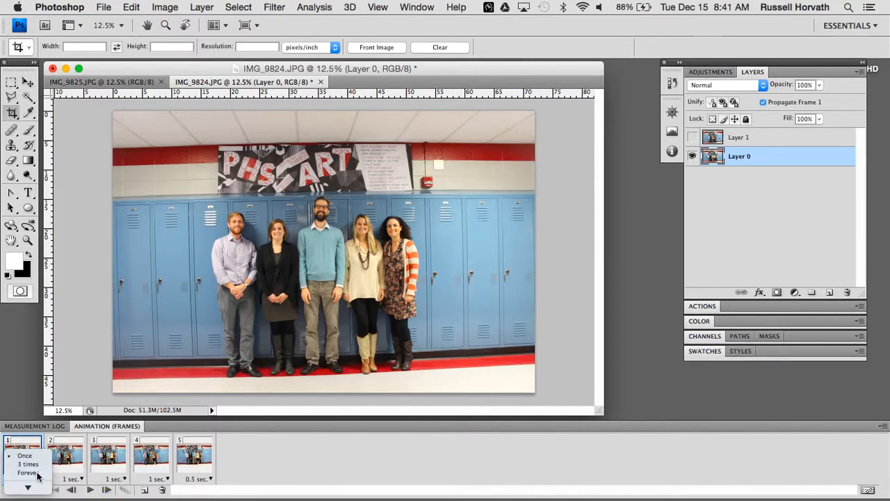
click(37, 473)
click(89, 490)
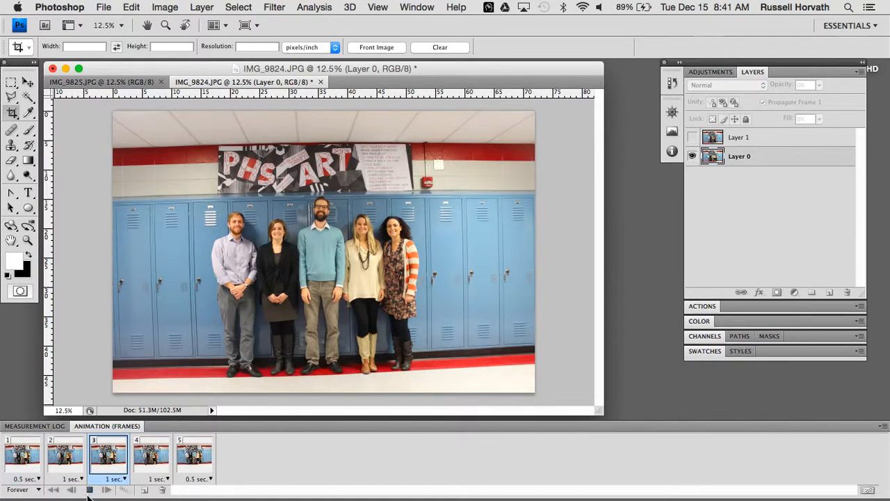
click(89, 490)
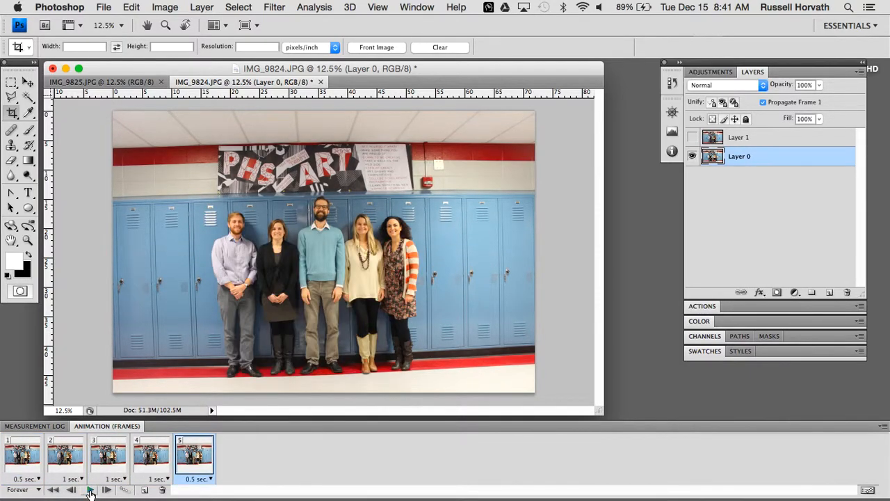
Step: Set the first frame's delay to 1 second and delete the fifth, fourth and third animation frames
click(23, 480)
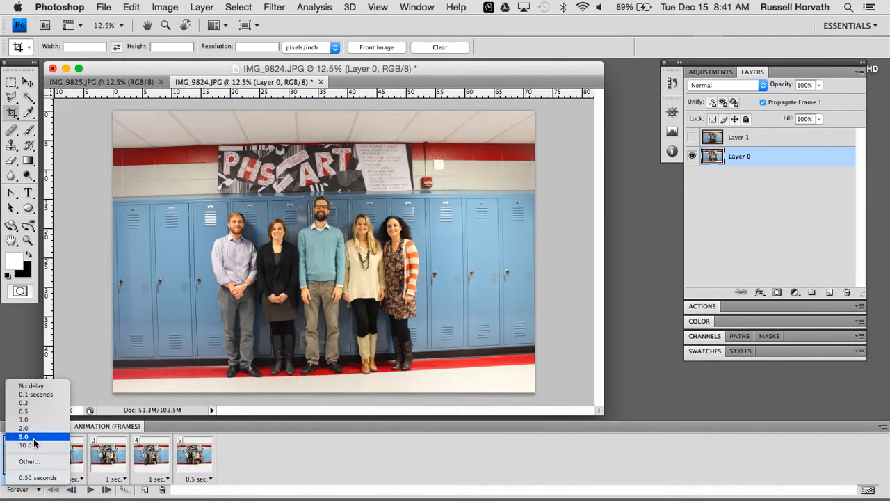
click(197, 465)
click(162, 491)
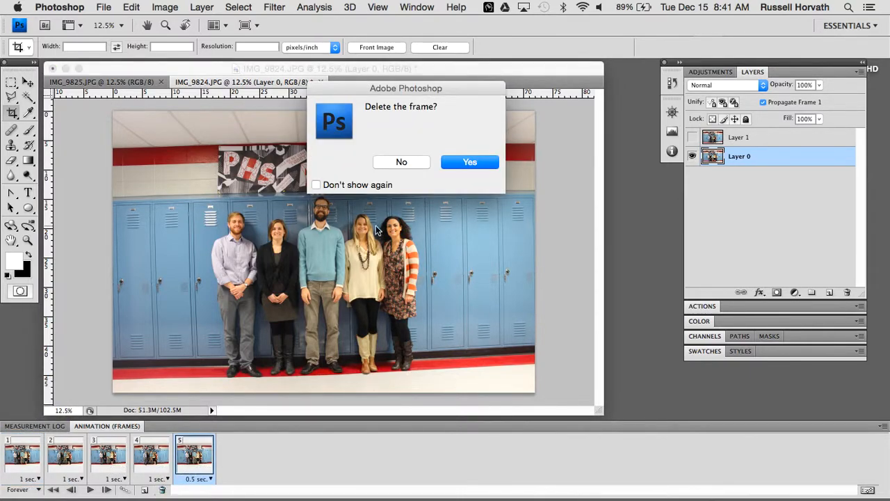
click(484, 164)
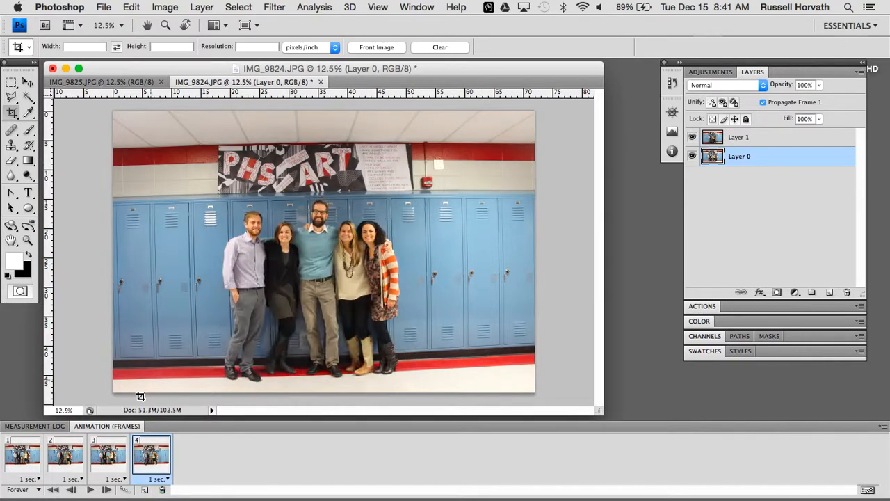
click(162, 490)
click(453, 160)
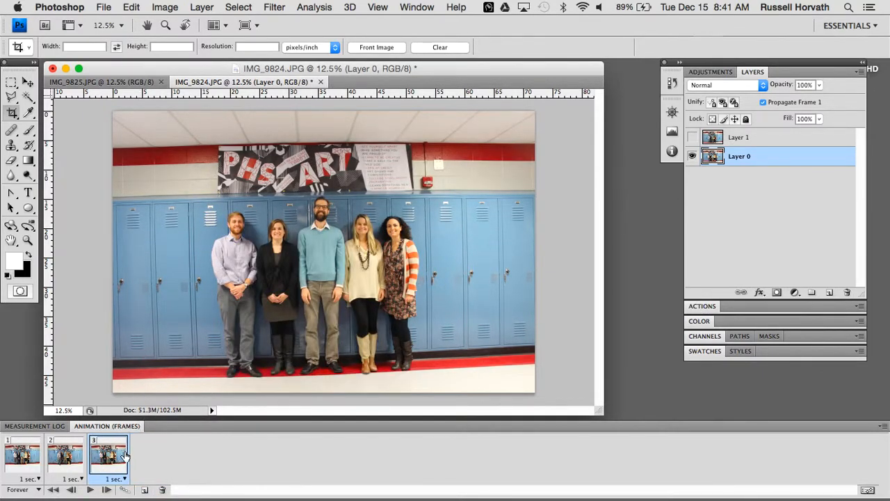
click(162, 490)
click(468, 162)
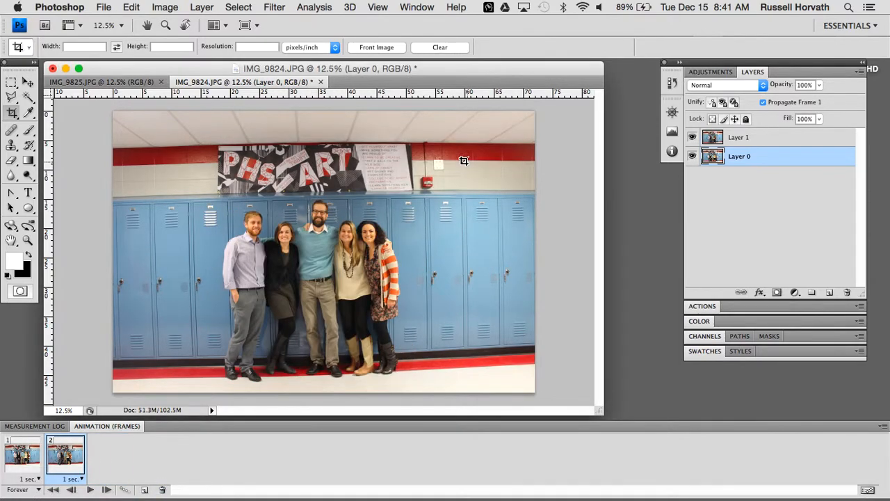
Step: Tween the first and second frames with one added frame, using all layers and the position, opacity and effects parameters
click(23, 467)
click(66, 468)
click(124, 492)
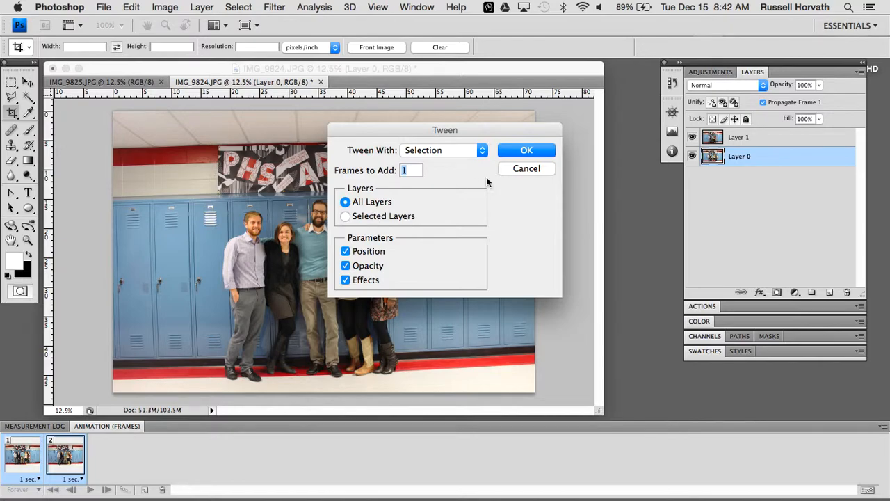
click(524, 150)
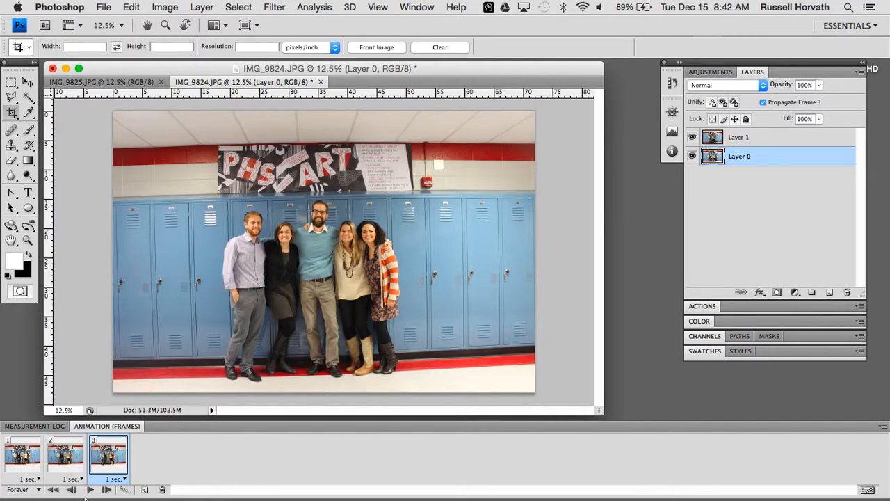
Step: Play the tweened animation twice to preview the fade between the two photos, stopping playback each time
click(90, 490)
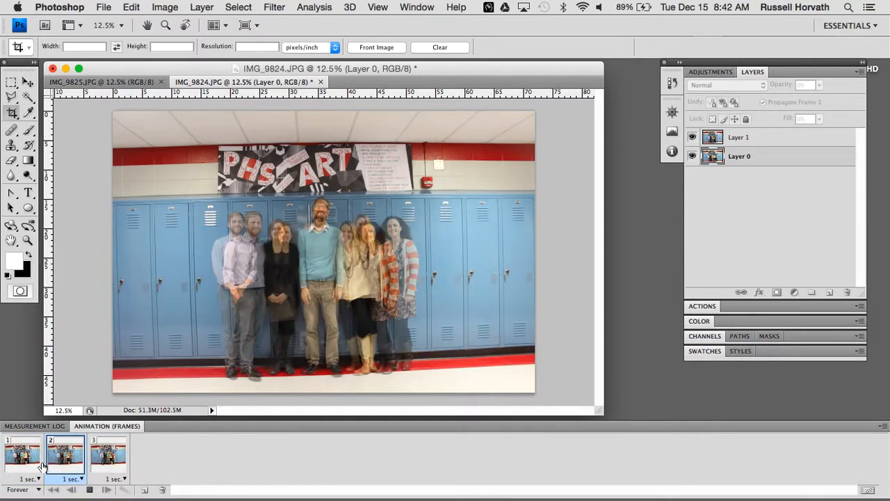
click(89, 491)
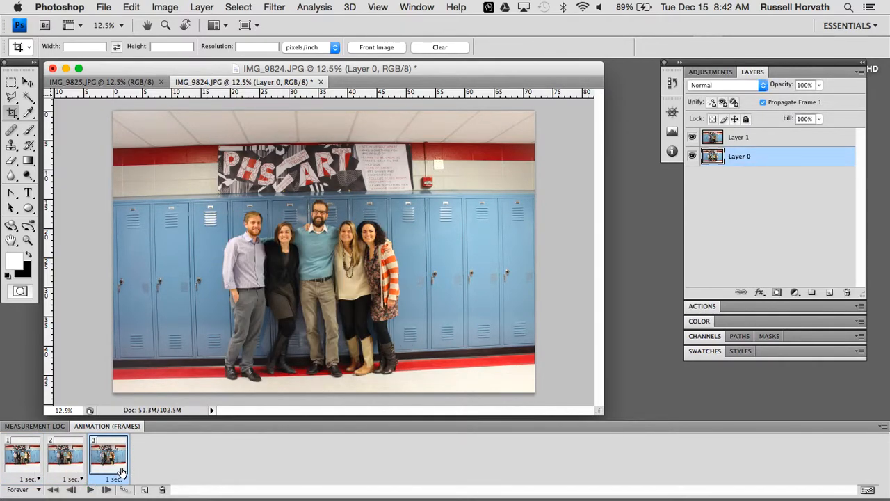
click(89, 491)
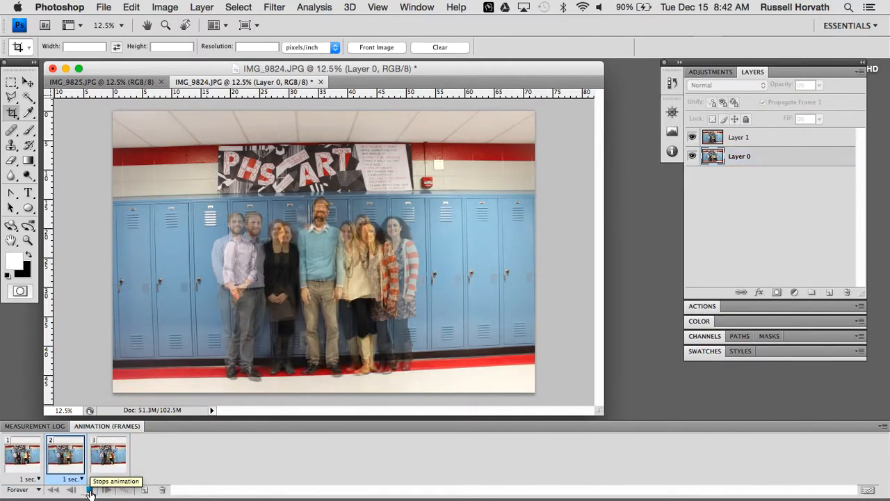
click(90, 491)
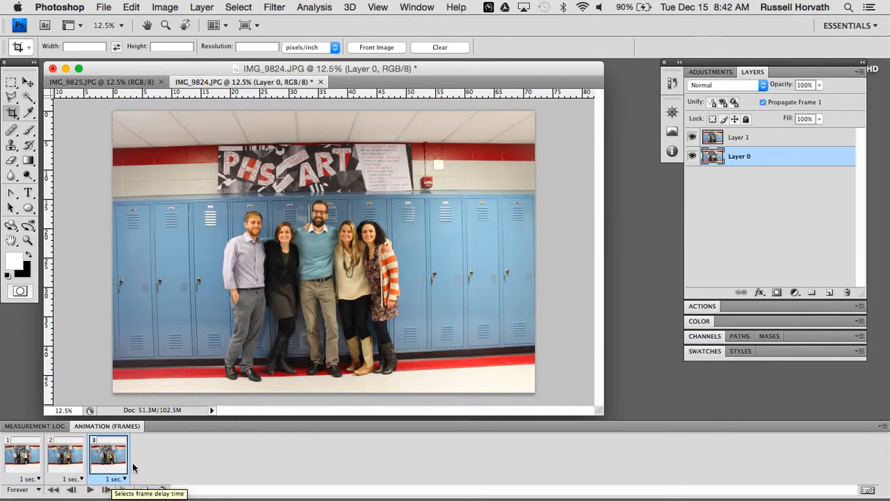
Step: Duplicate the third frame as a fourth frame and set its delay to 5 seconds
click(144, 490)
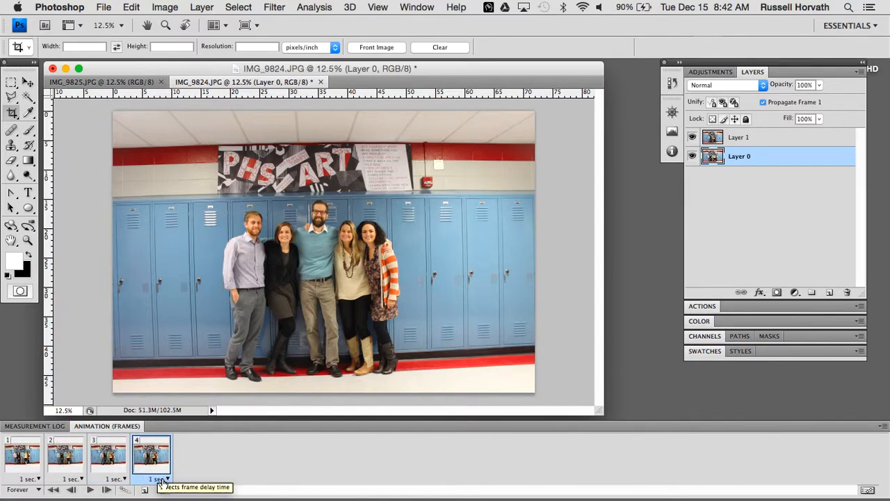
click(168, 480)
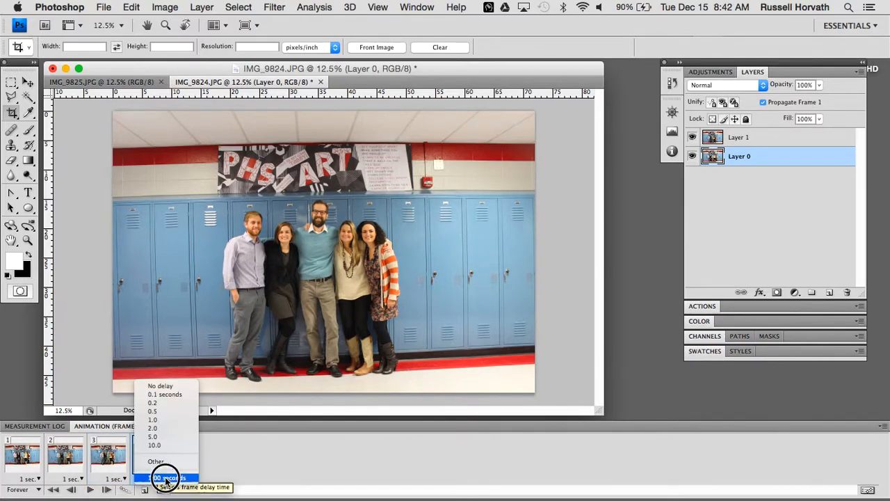
click(165, 436)
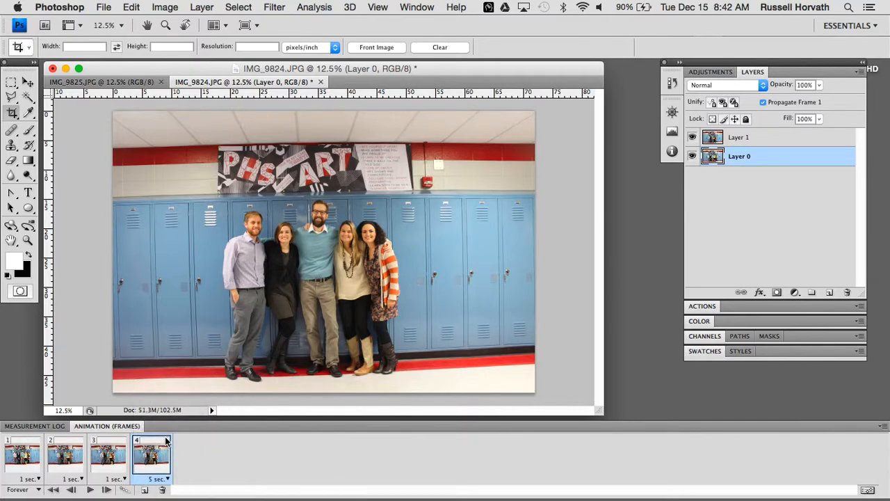
click(28, 195)
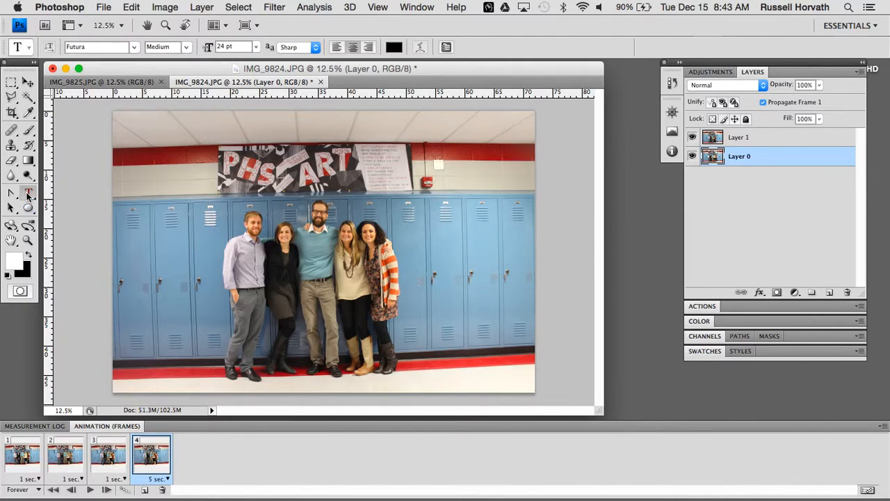
click(196, 233)
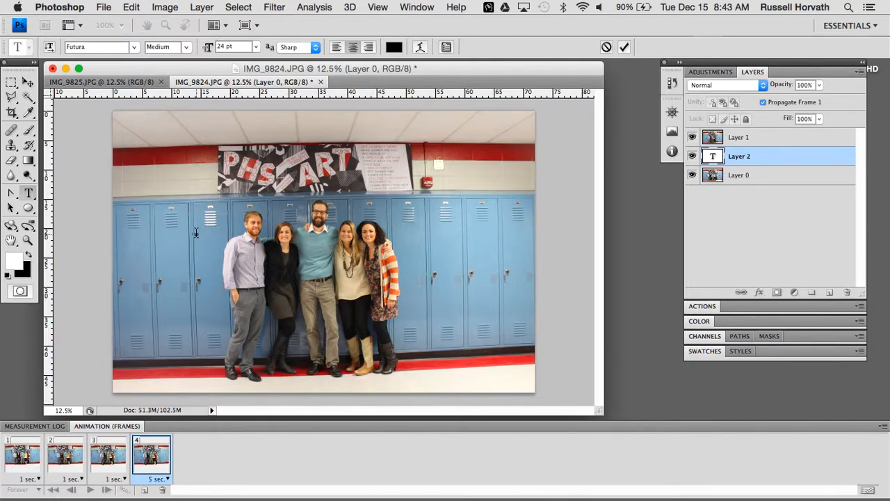
click(256, 47)
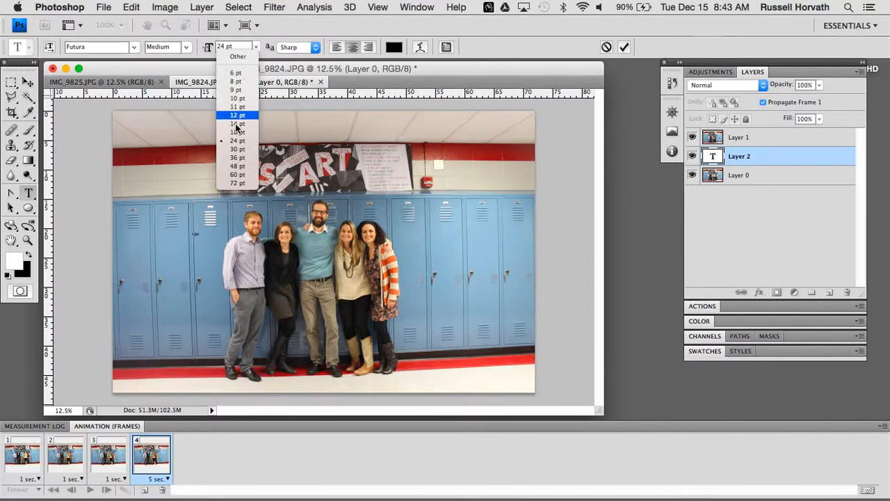
click(238, 182)
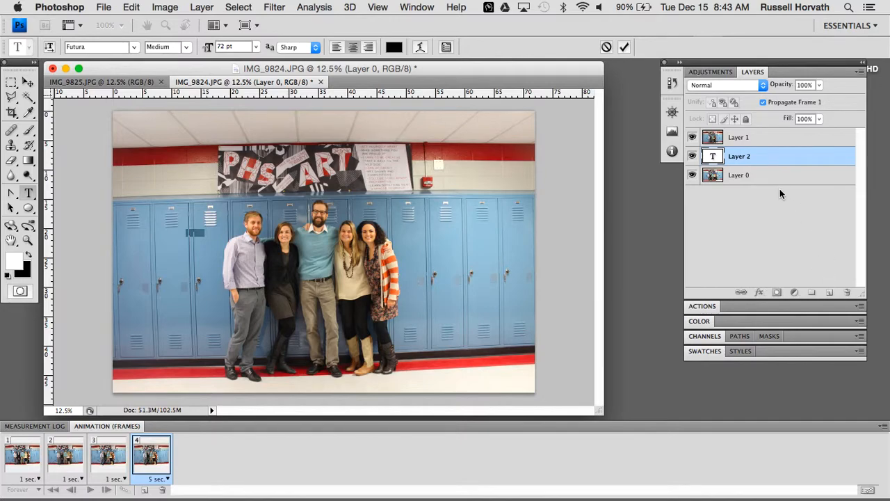
click(770, 155)
click(846, 295)
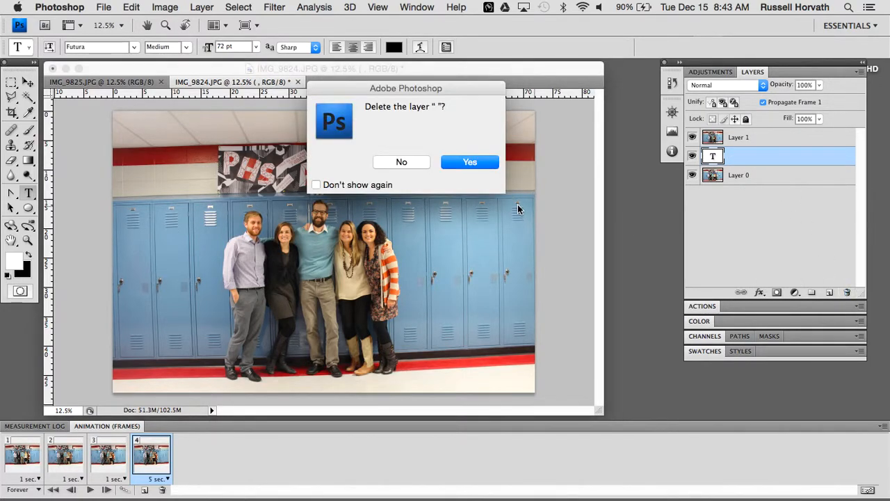
click(476, 162)
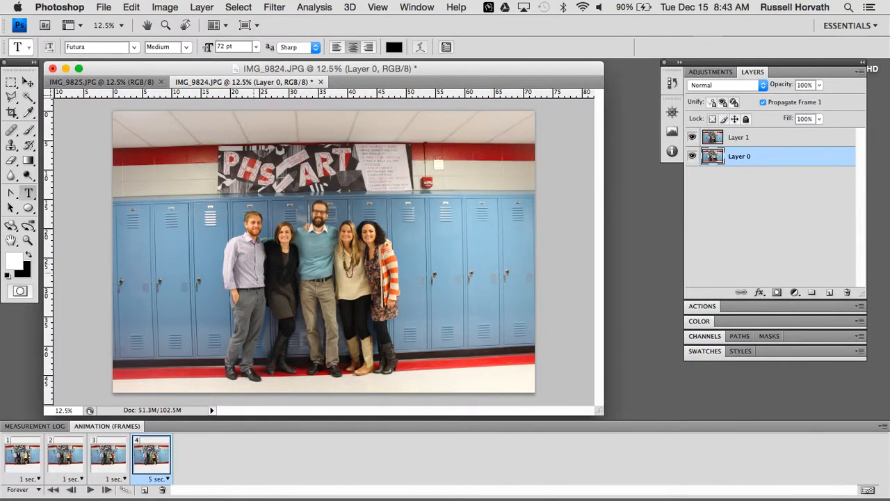
Step: Crop the image to a portrait area around the group and the banner, about 2650 by 3100 pixels
click(11, 114)
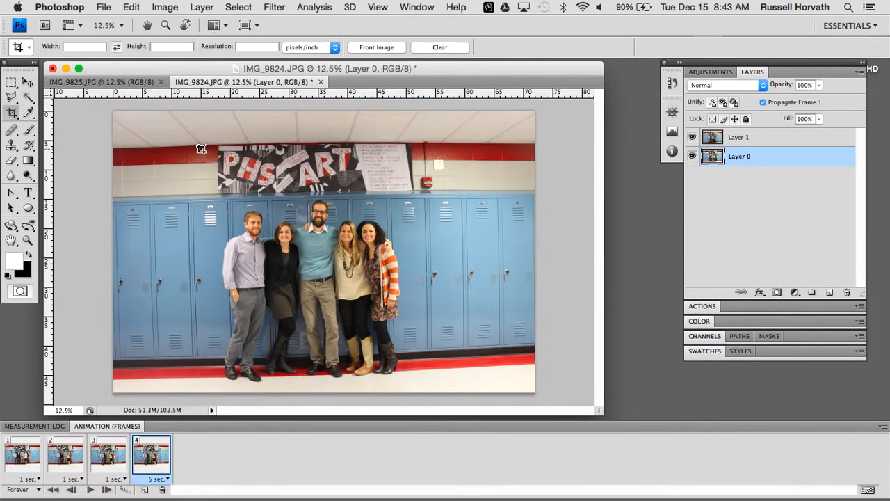
drag(203, 141, 420, 392)
drag(374, 355, 386, 355)
click(623, 47)
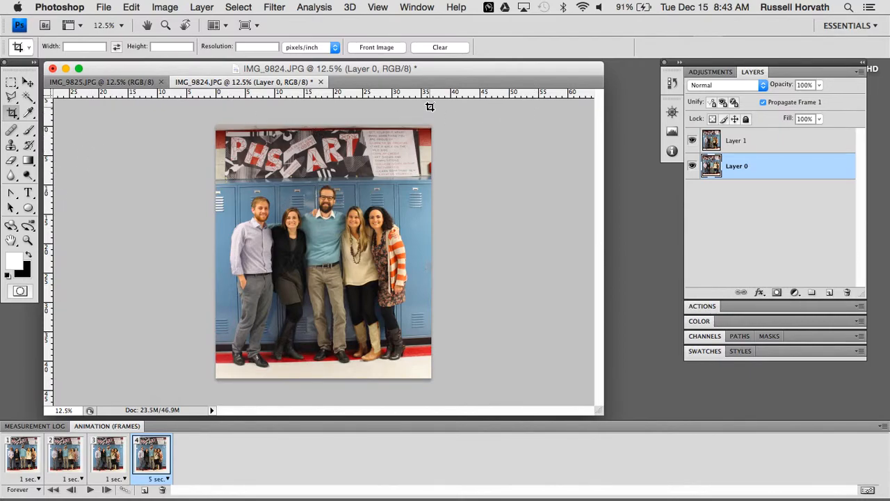
Step: Resize the image to 480 pixels high at 72 pixels/inch with proportions constrained
click(165, 7)
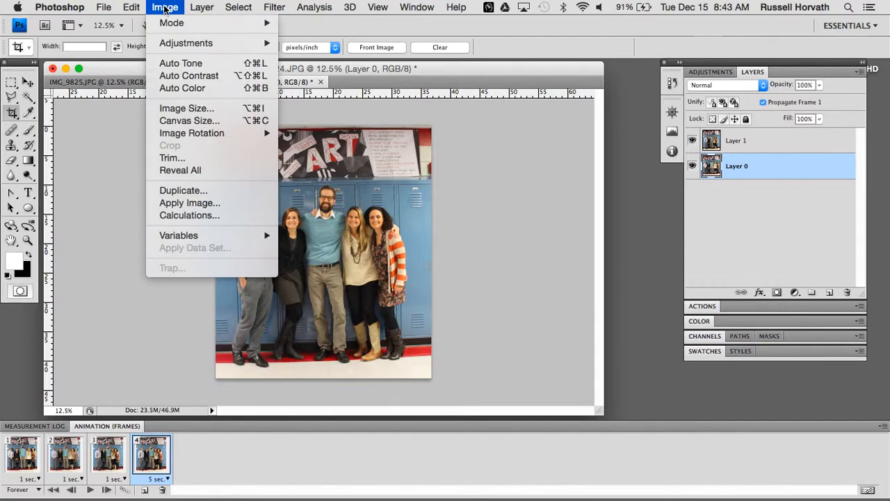
click(171, 106)
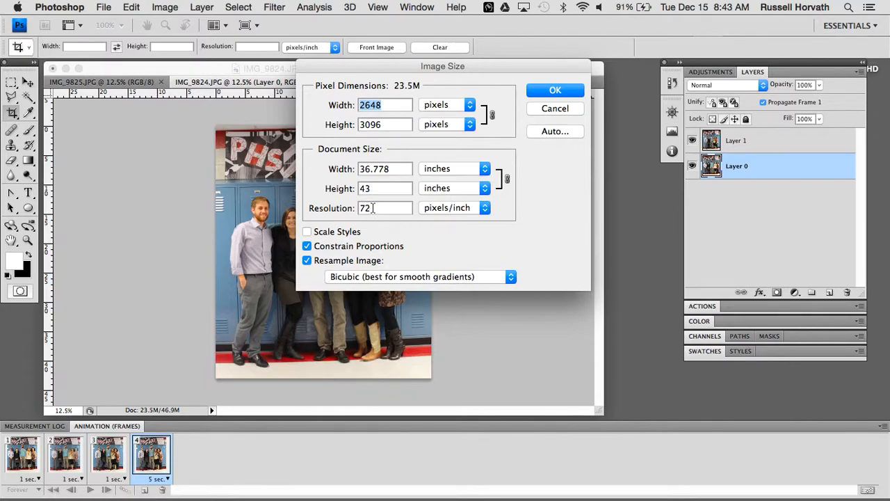
click(373, 208)
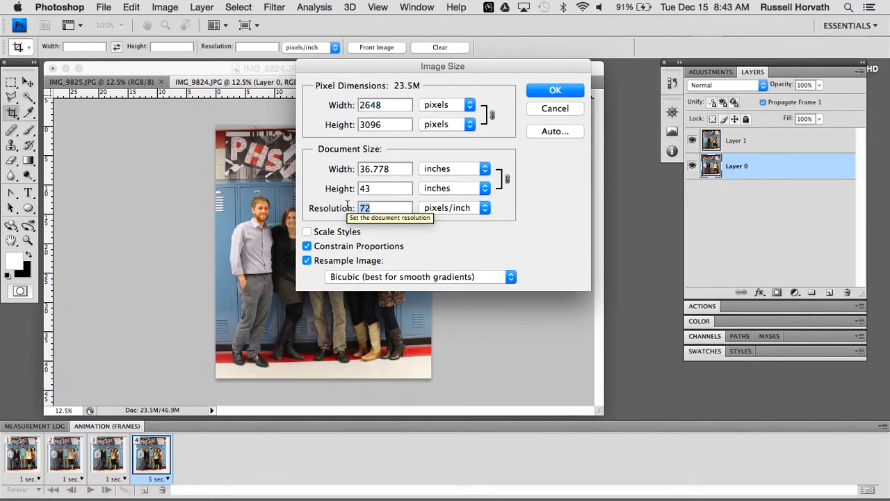
text(72)
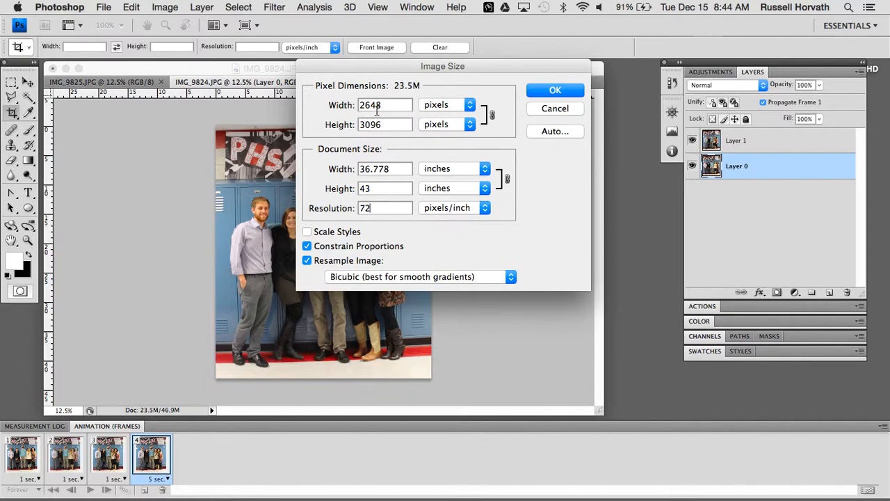
click(338, 124)
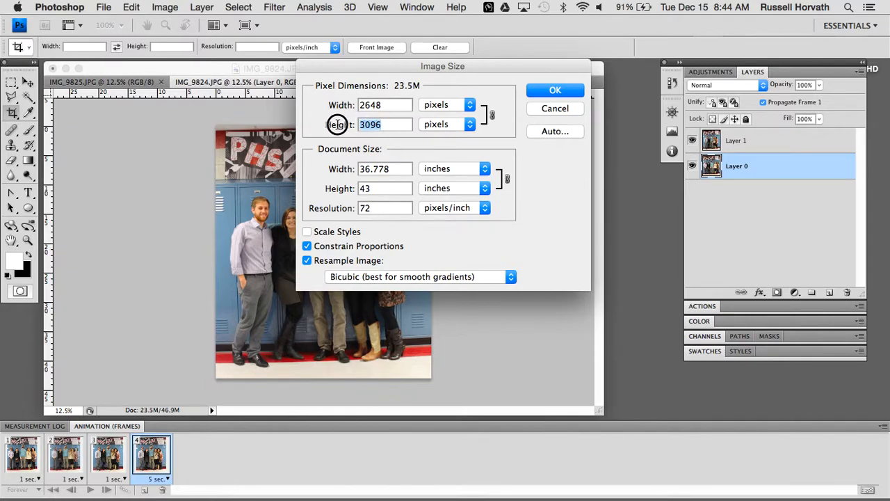
text(480)
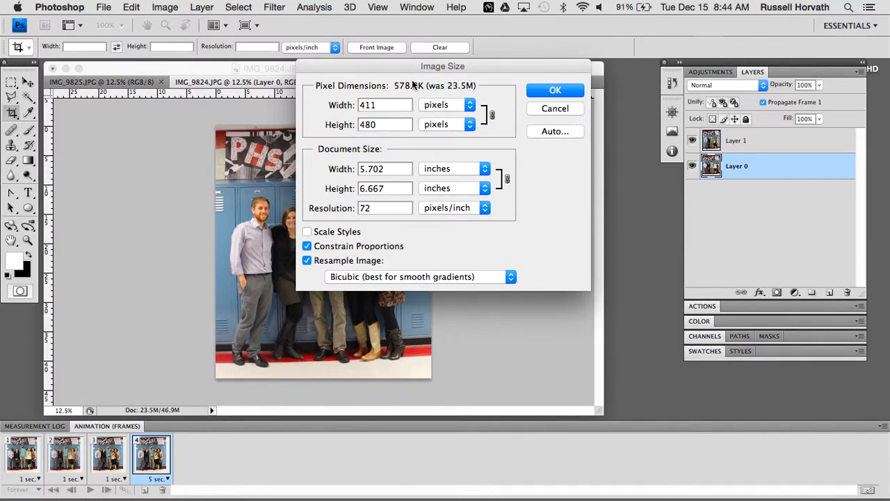
click(541, 90)
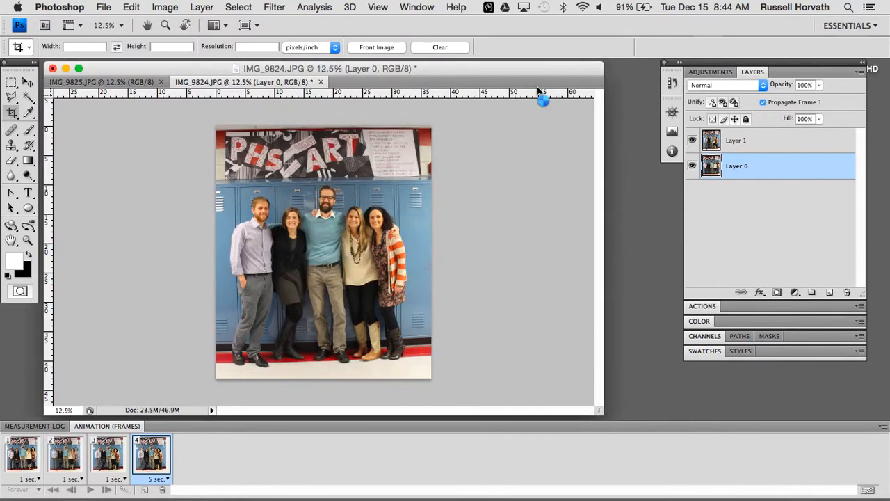
Step: View the resized image at 100% and play the animation to preview it, stopping playback at the end
key(super+equal)
key(super+equal)
key(super+equal)
key(super+equal)
key(super+equal)
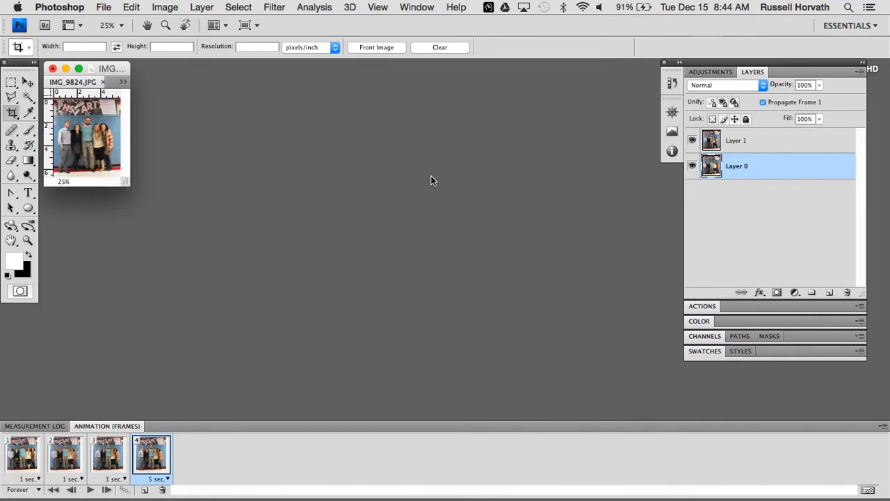
drag(236, 314, 390, 361)
key(super+equal)
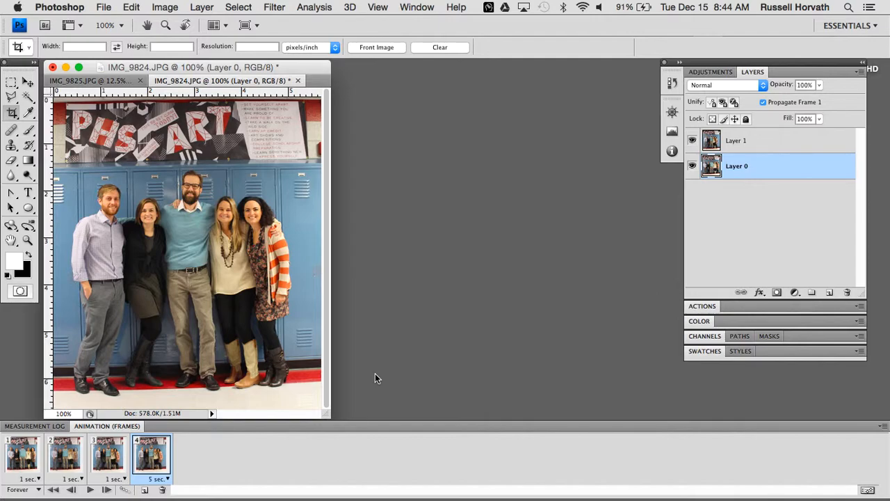
click(90, 489)
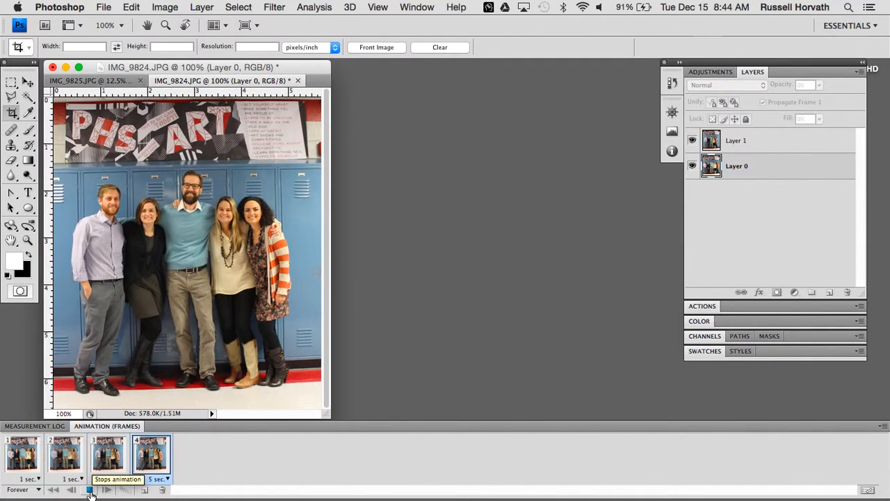
click(91, 490)
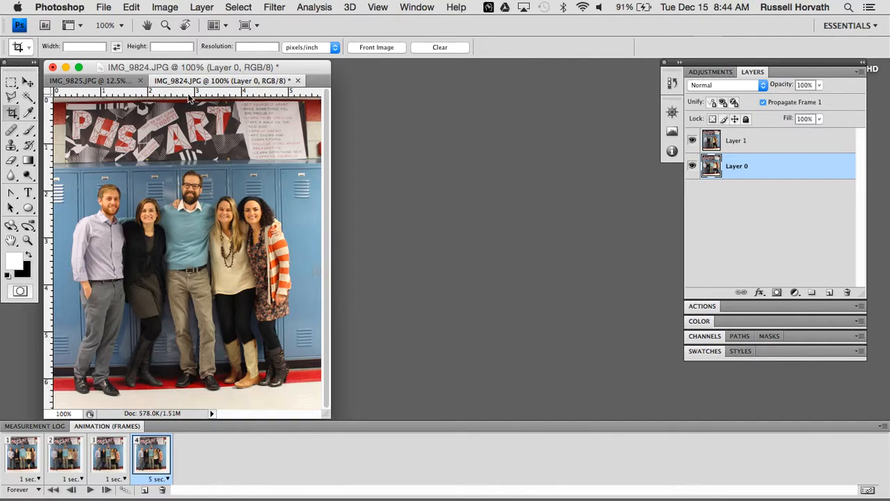
Step: Add the text HELLO in 72 pt Futura Medium above Layer 1 and move it over the middle of the group
click(788, 151)
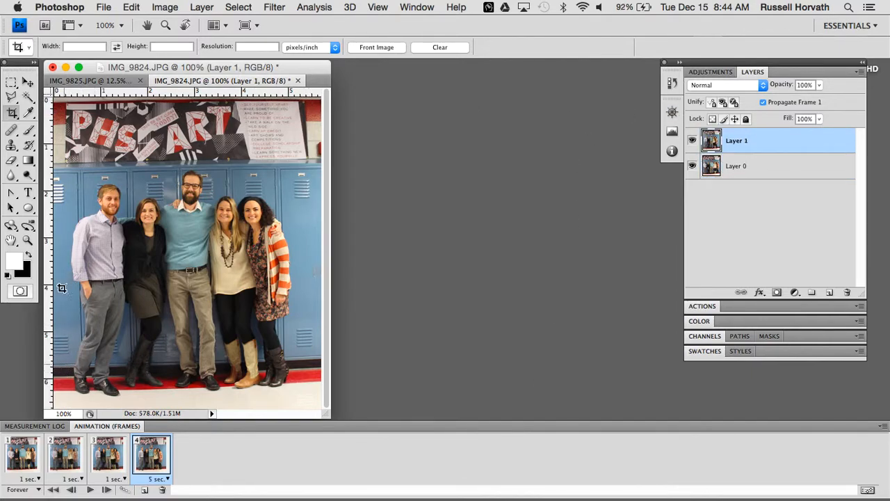
click(29, 193)
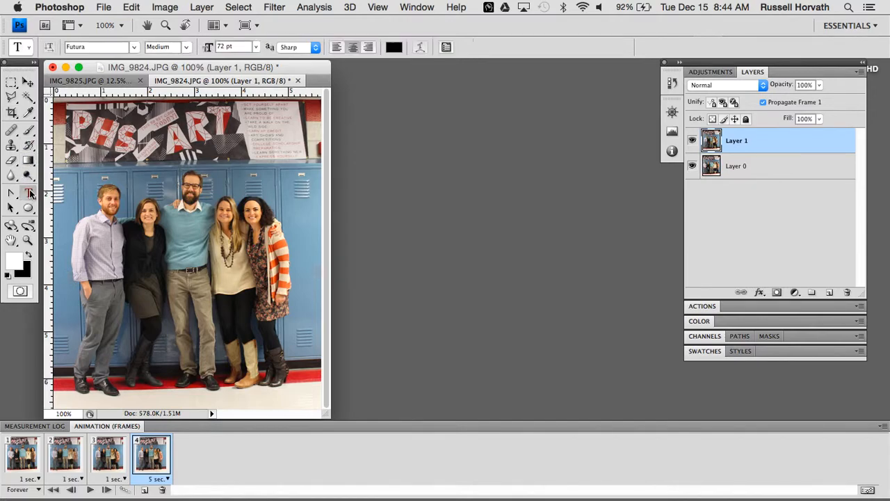
click(85, 197)
text(HELLO)
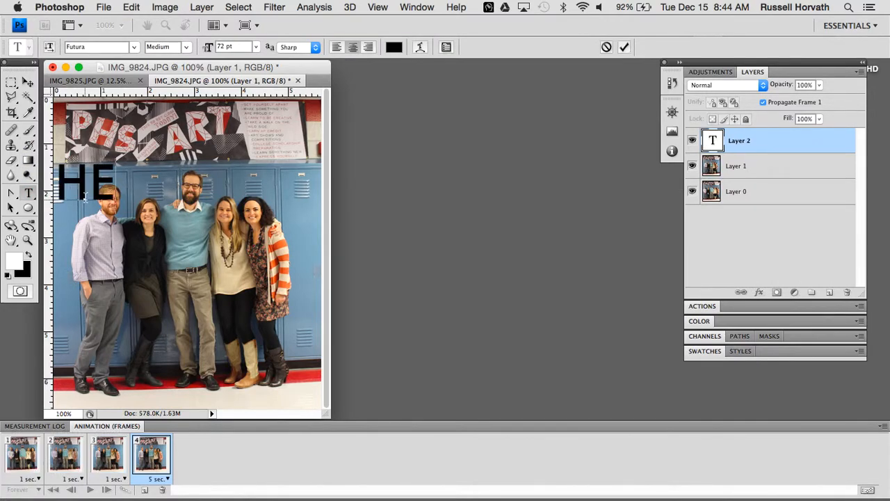
click(28, 83)
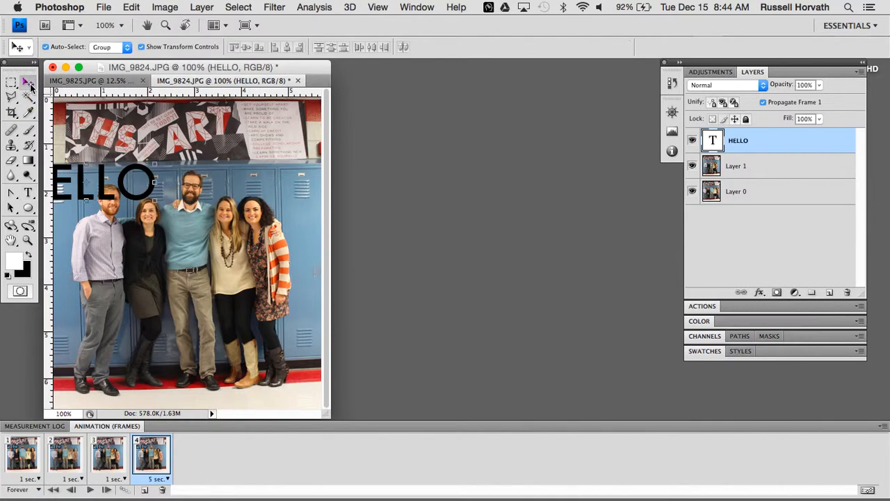
drag(109, 183, 199, 262)
Step: Change the colour of the whole HELLO text to white
click(28, 192)
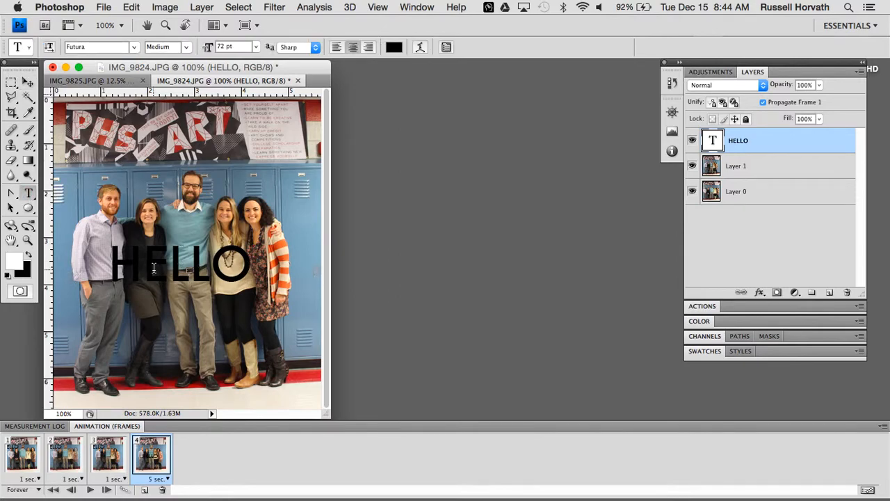
click(157, 268)
double_click(156, 268)
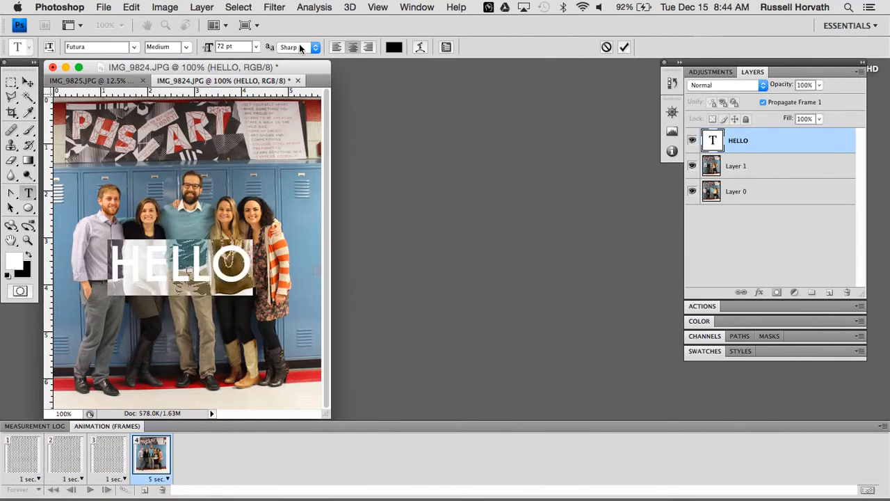
click(394, 46)
drag(397, 146, 352, 110)
click(665, 121)
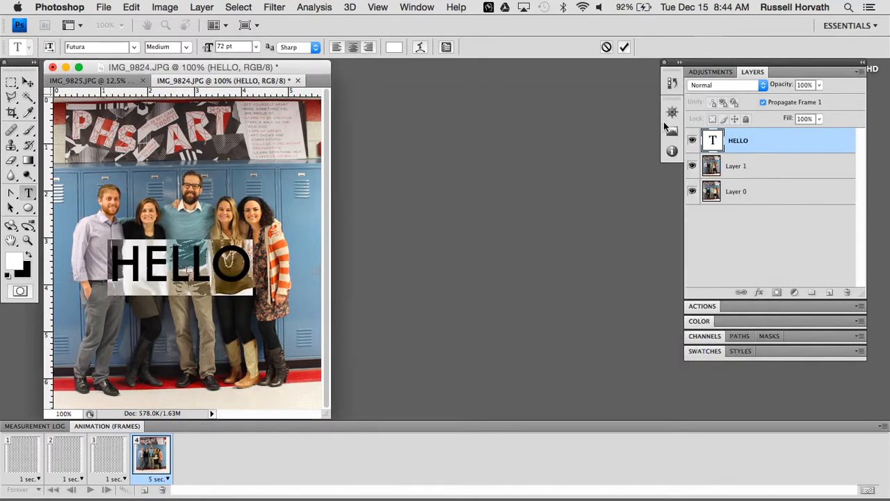
Step: Apply a Drop Shadow layer style with default settings to the HELLO text layer
double_click(743, 139)
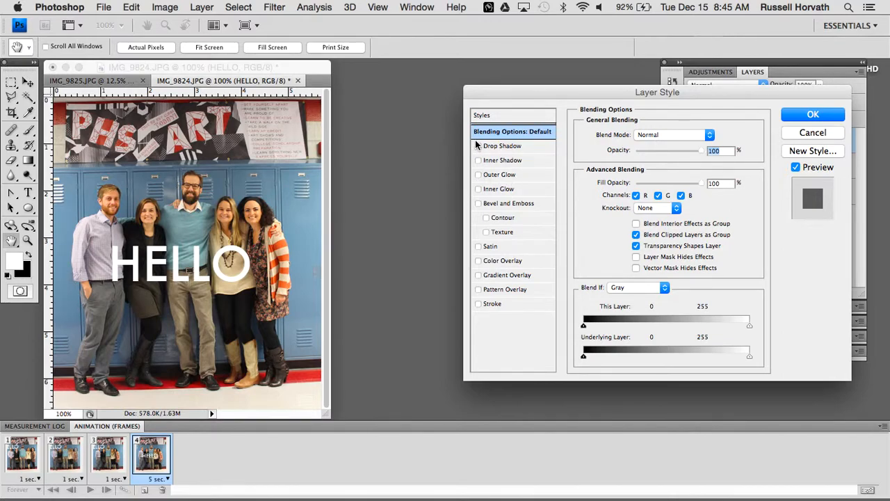
click(479, 146)
click(825, 116)
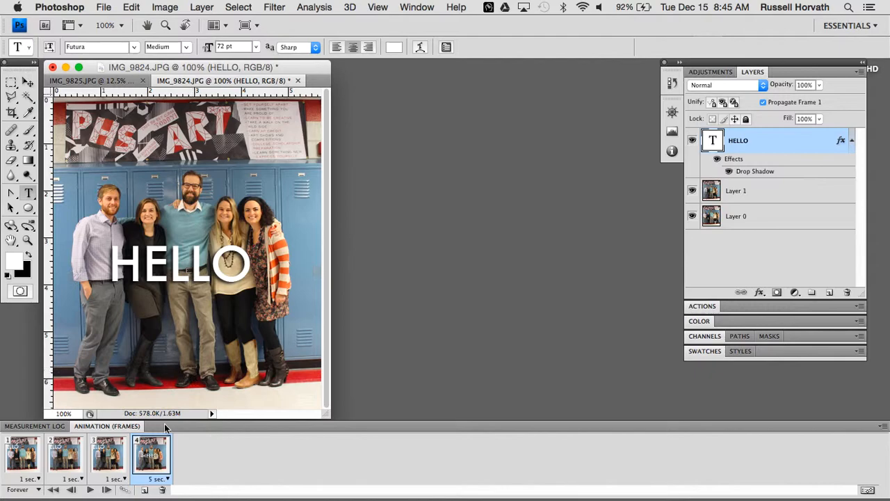
Step: Duplicate the fourth frame as a fifth frame and hide the HELLO layer and Layer 1 in it
click(145, 491)
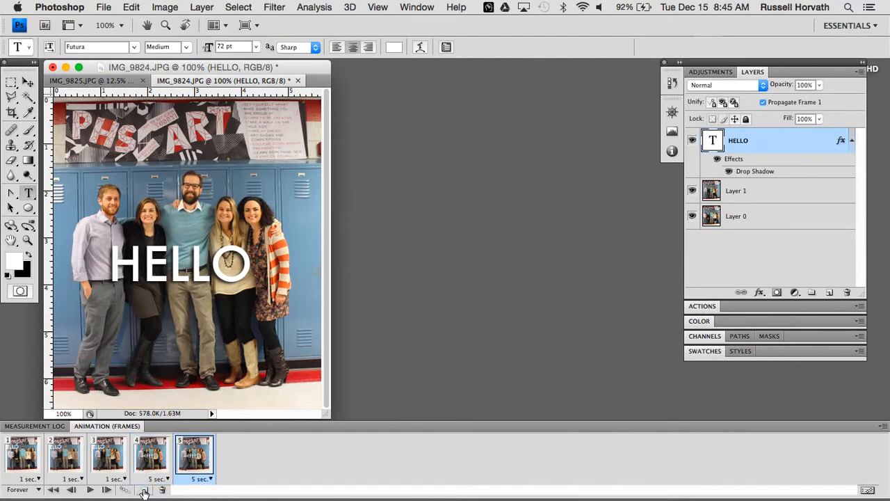
click(693, 140)
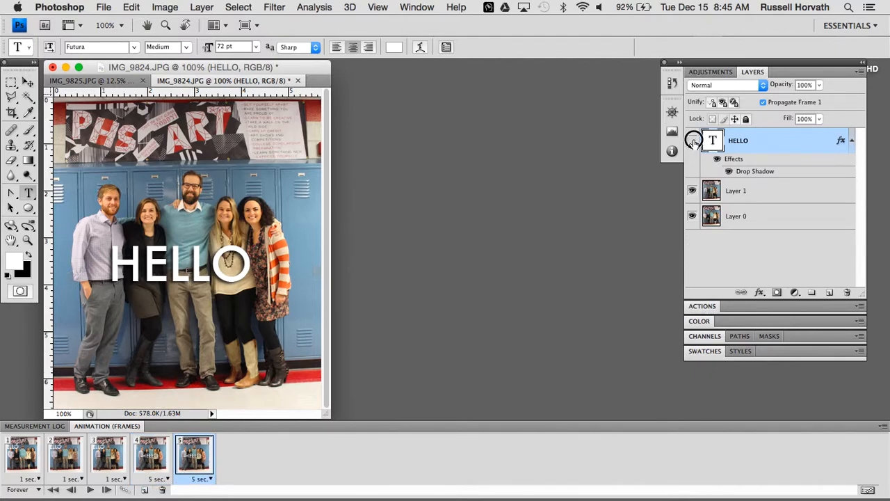
click(693, 191)
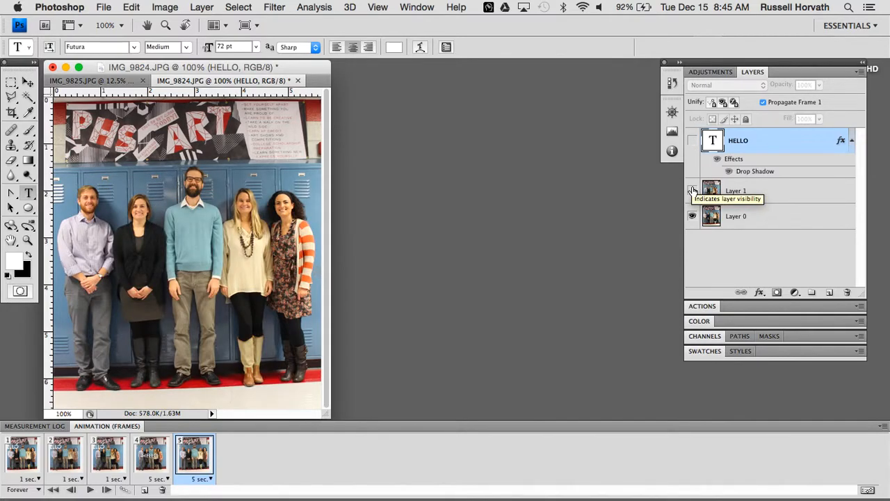
Step: Set the delay of the fifth frame and of the first frame to 0.5 seconds
click(197, 479)
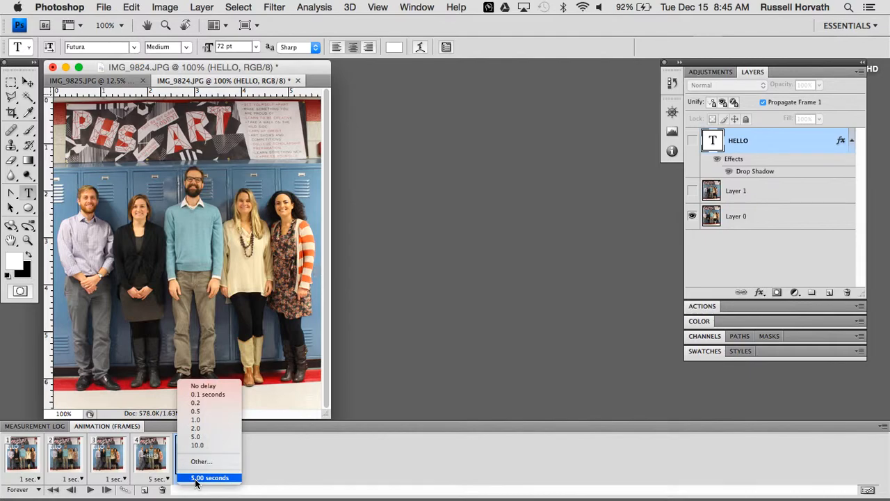
click(201, 412)
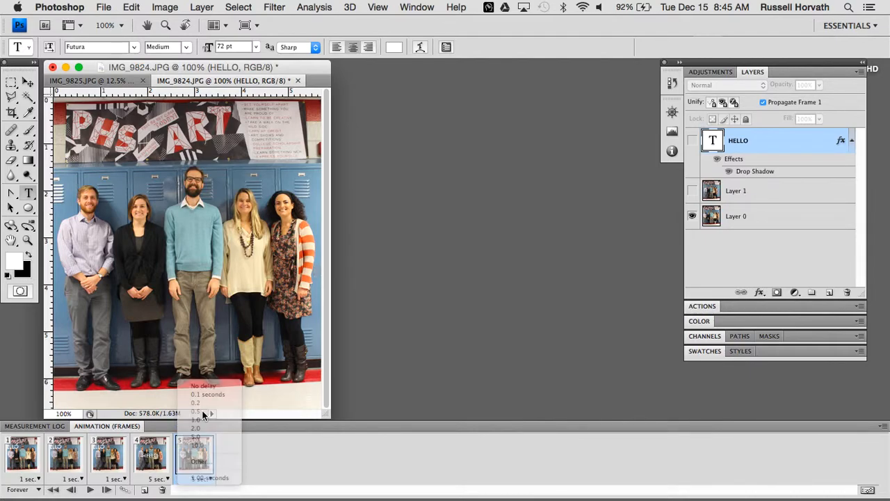
click(32, 478)
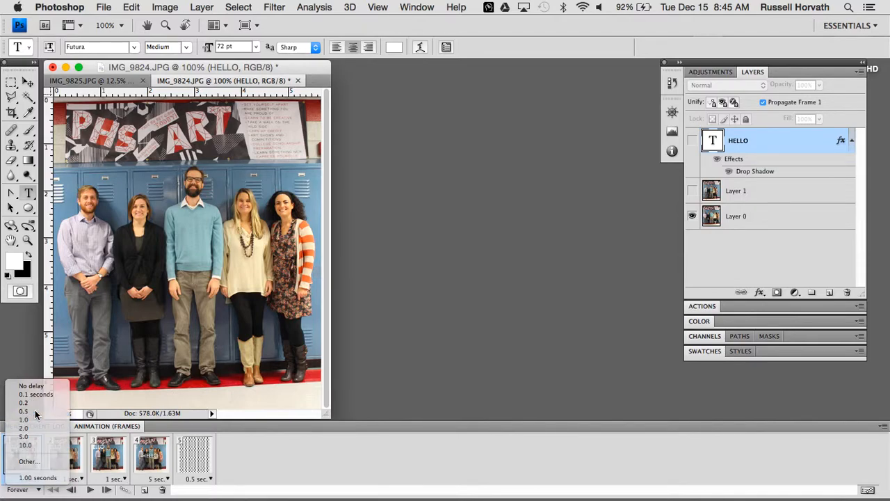
click(35, 411)
Step: Hide the HELLO text in the first frame so the change propagates to the other frames
click(61, 459)
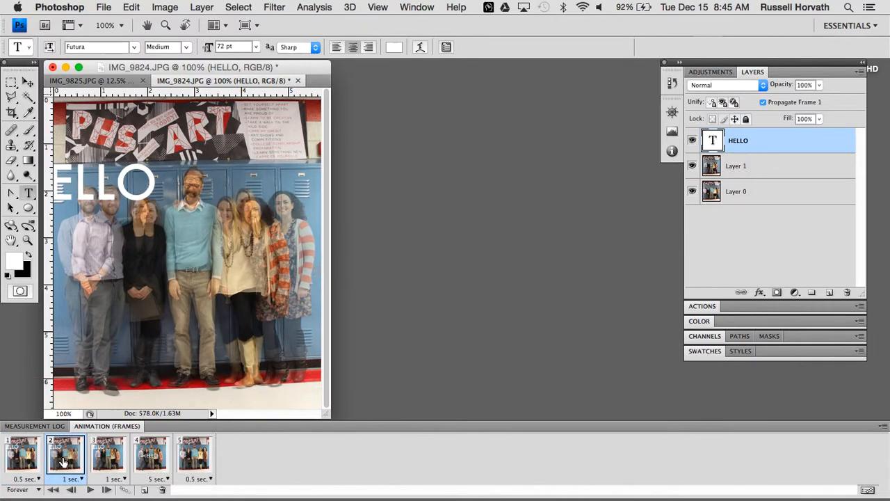
click(108, 461)
click(22, 451)
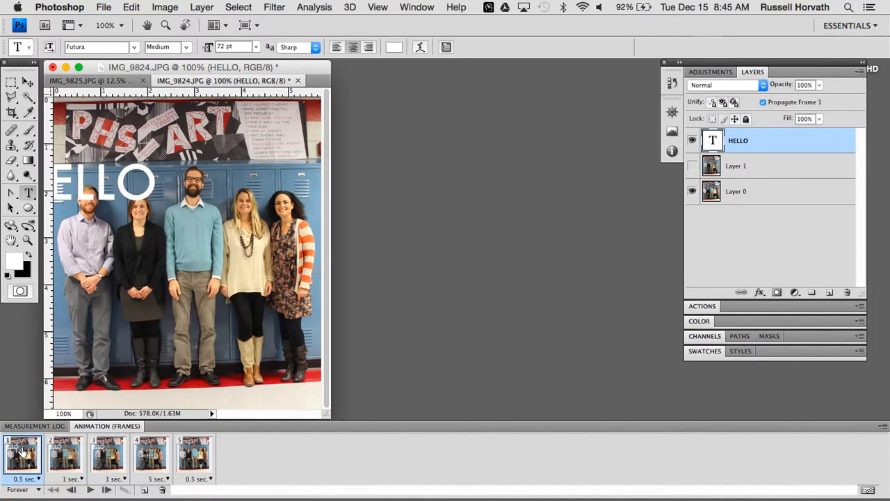
click(693, 141)
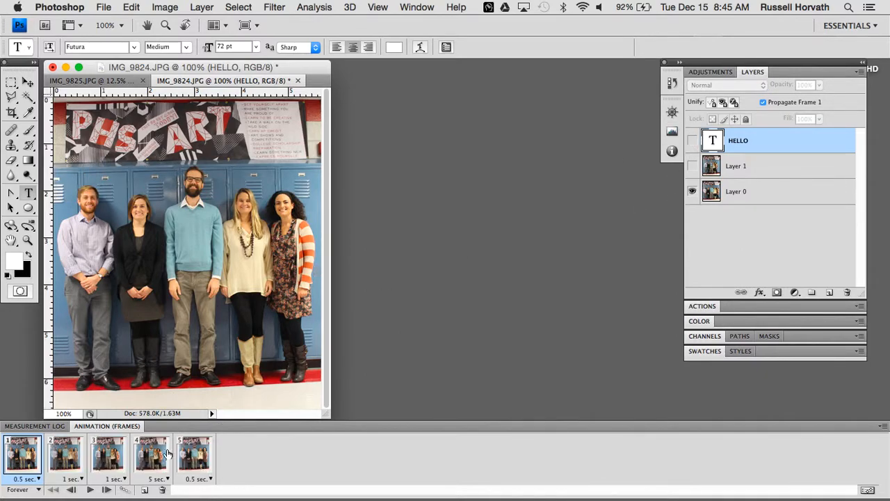
Step: Show the HELLO text in the fourth frame only, keep it hidden in the fifth, and check the other frames
click(194, 453)
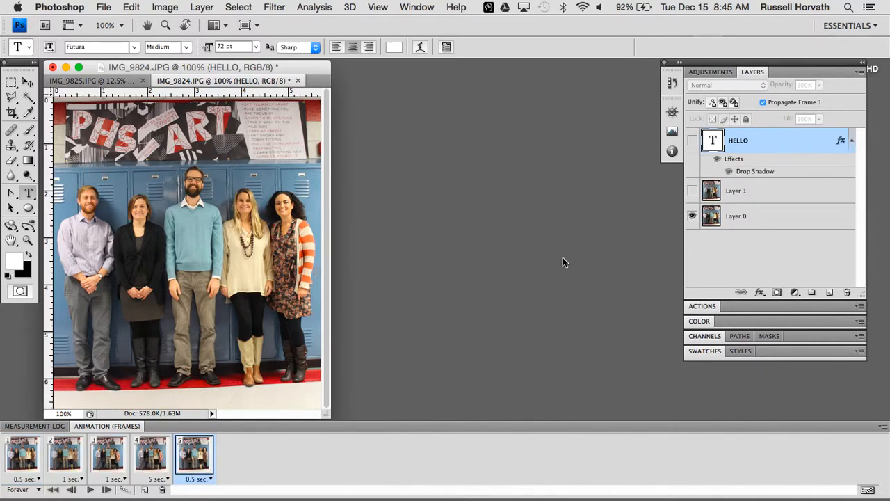
click(693, 140)
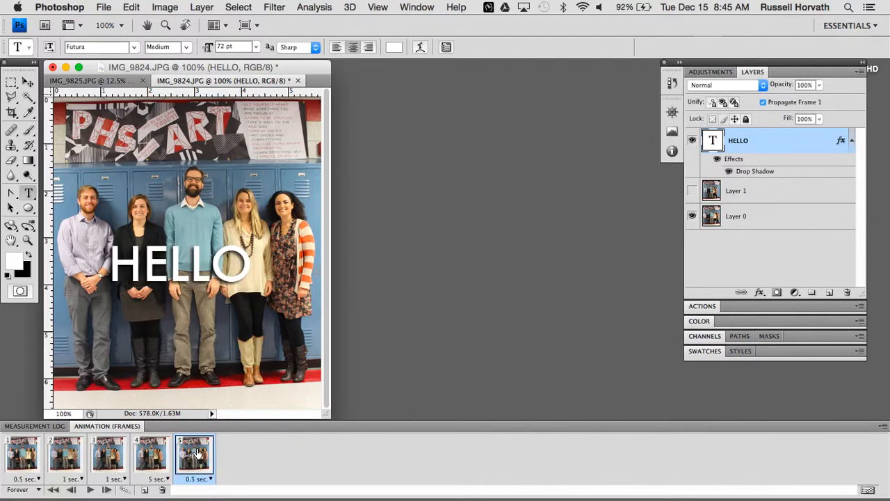
click(693, 140)
click(154, 450)
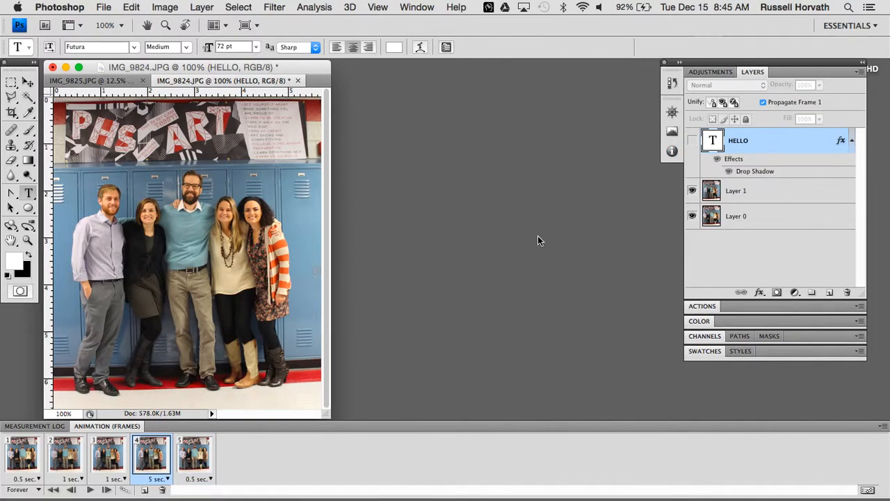
click(693, 141)
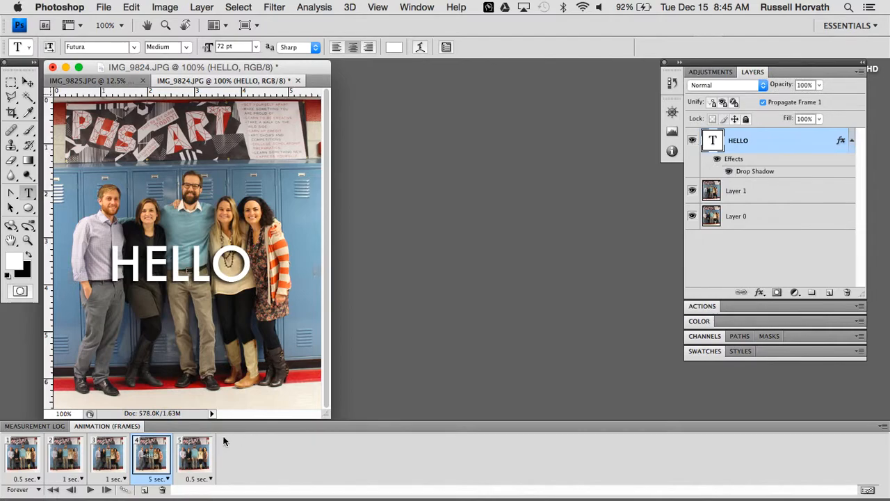
click(110, 455)
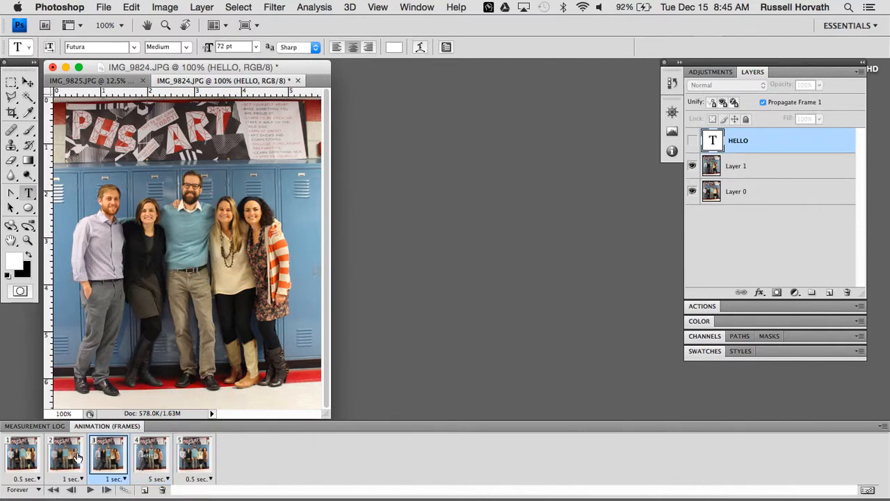
click(77, 455)
click(29, 455)
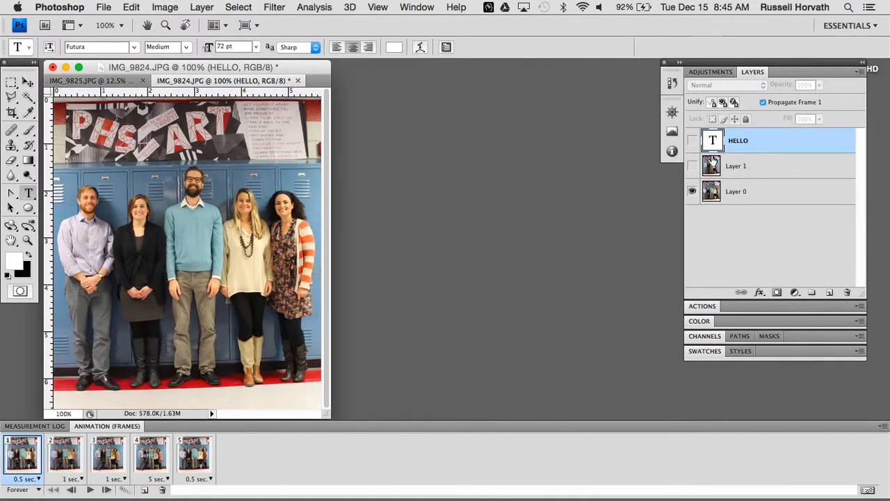
click(153, 456)
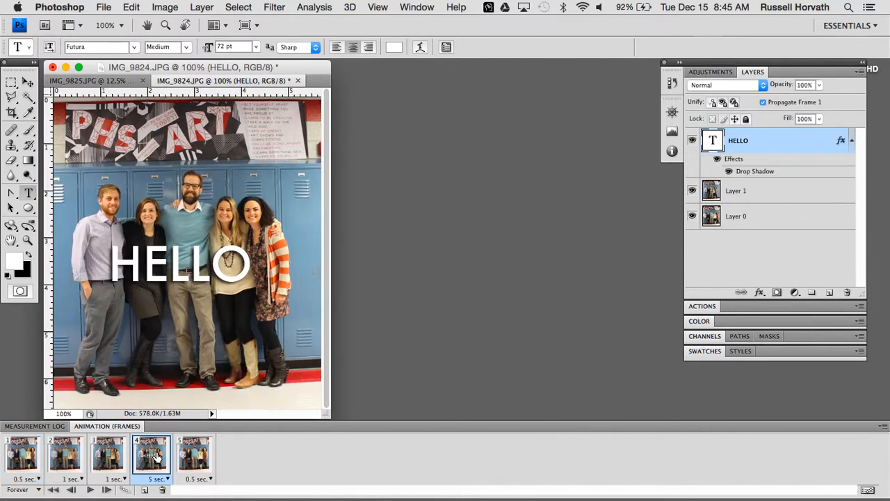
Step: Set the fourth and fifth frames to a 2-second delay and tween one frame between them for all layers, including position, opacity and effects
click(197, 456)
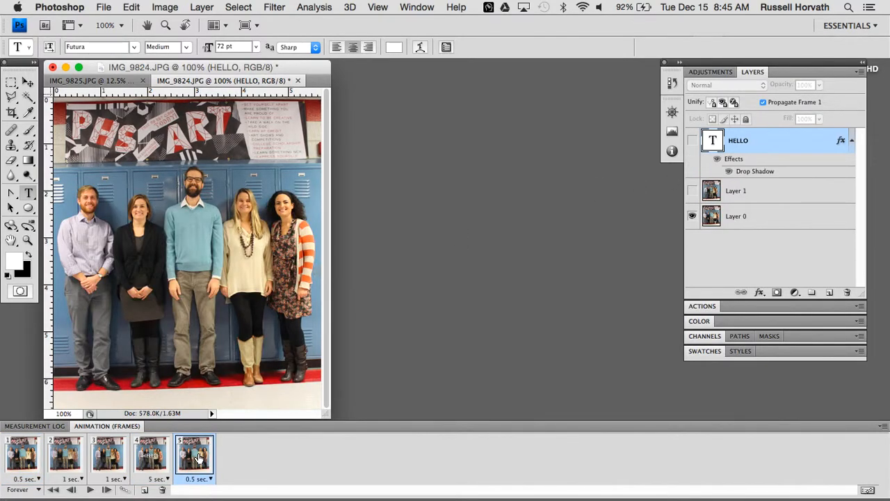
shift+click(155, 469)
click(124, 490)
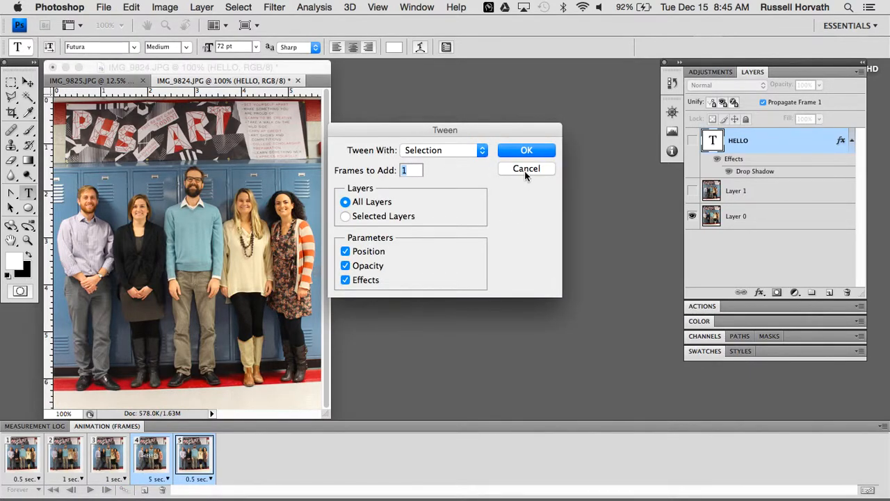
click(526, 169)
click(157, 479)
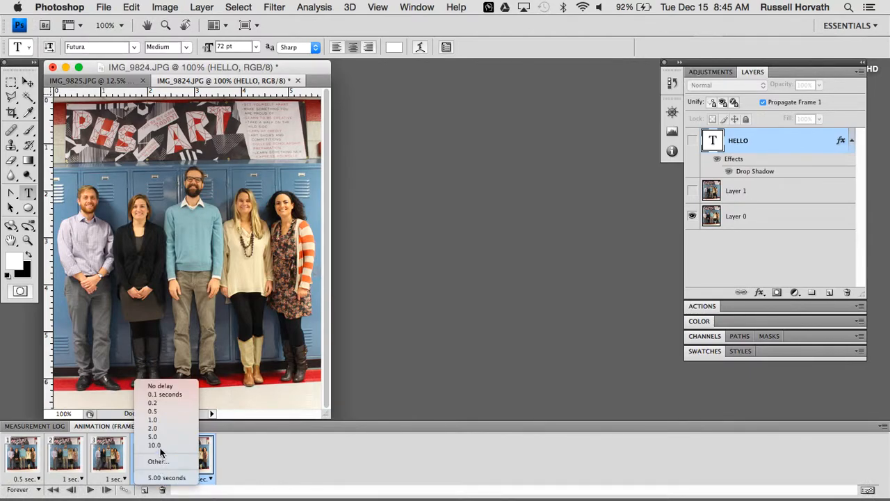
click(153, 428)
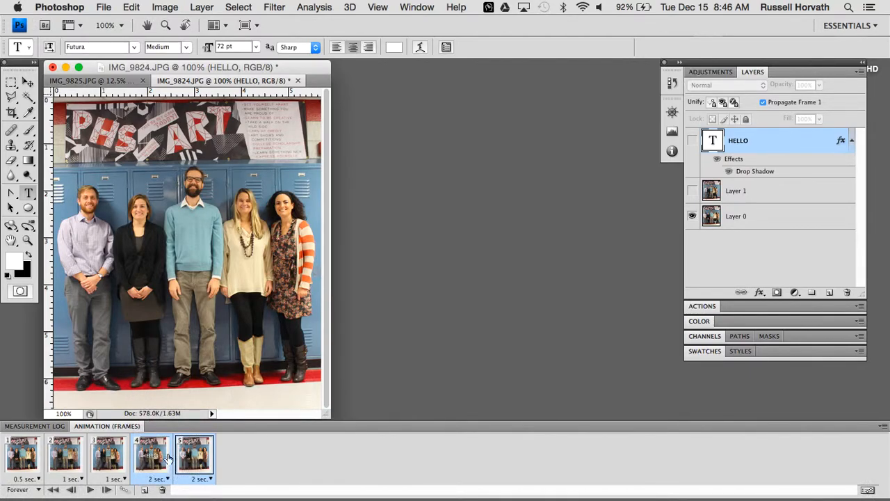
click(124, 490)
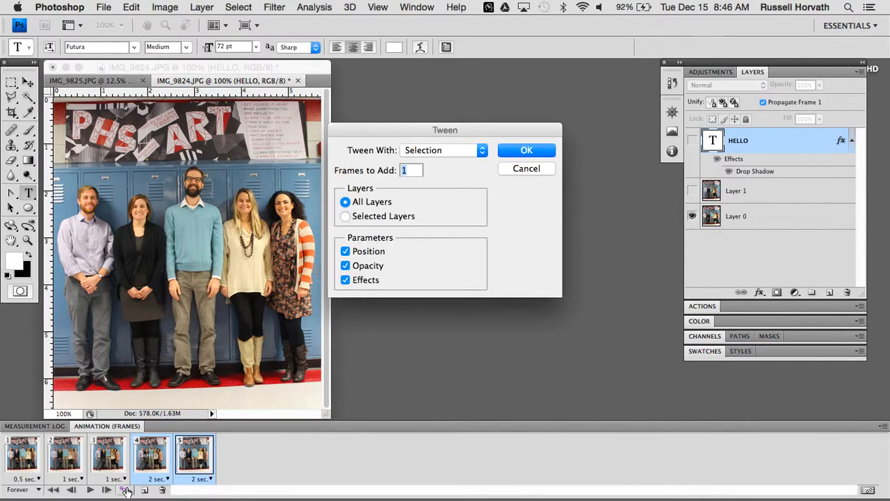
click(529, 152)
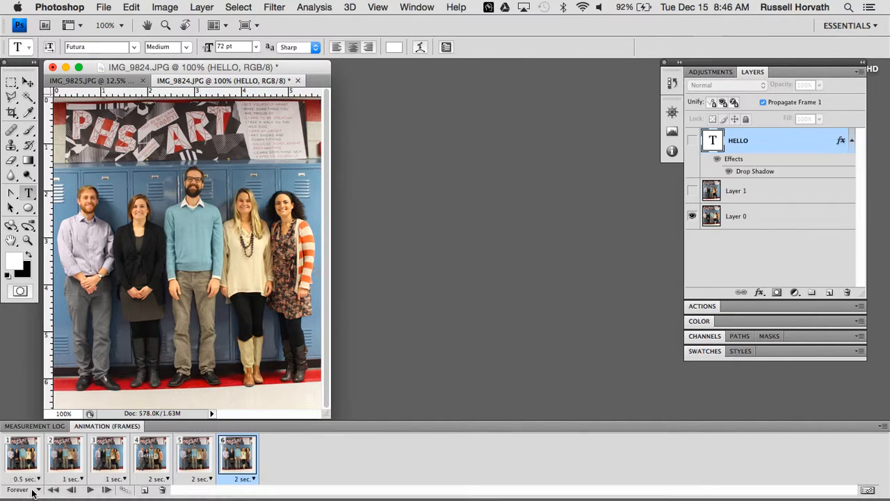
Step: Play the animation from the first frame to preview the HELLO text fade, and stop playback
click(35, 468)
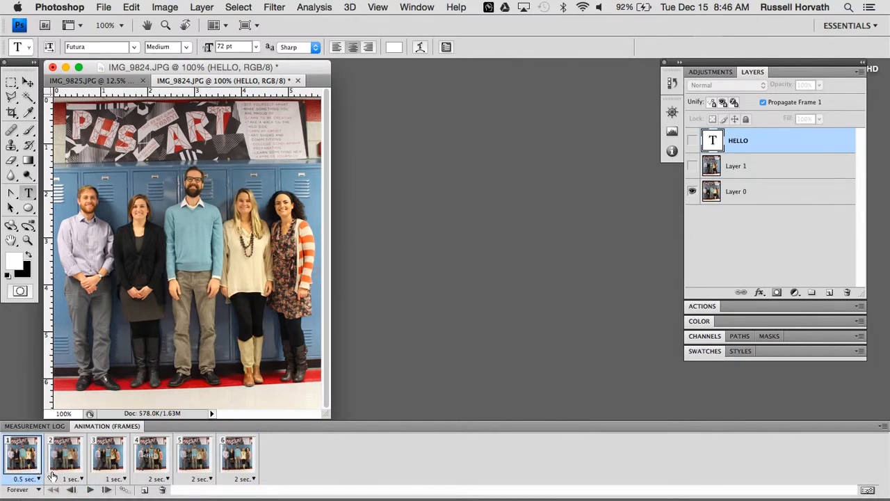
click(88, 490)
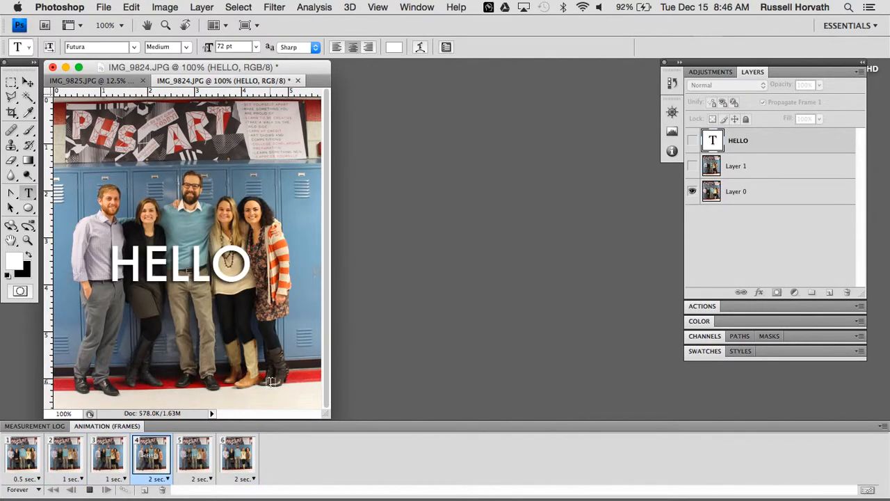
click(89, 491)
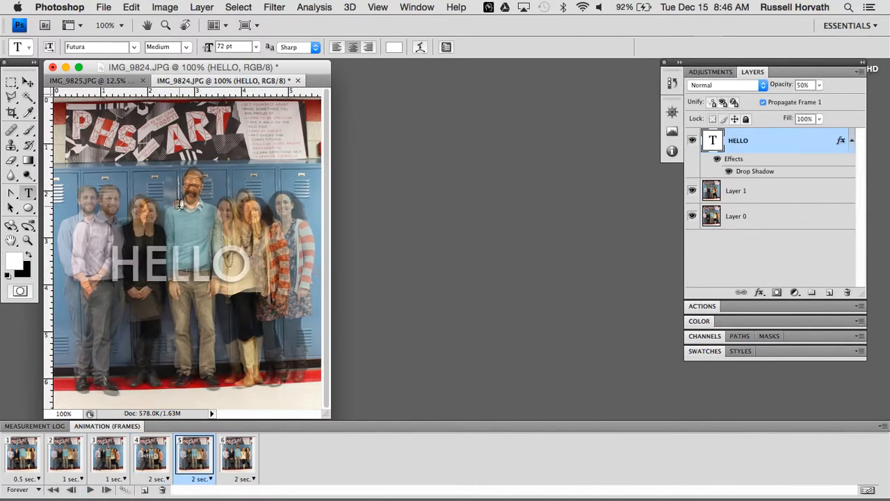
Step: Begin exporting the animation for web and devices, keeping GIF as the optimized file format
click(103, 7)
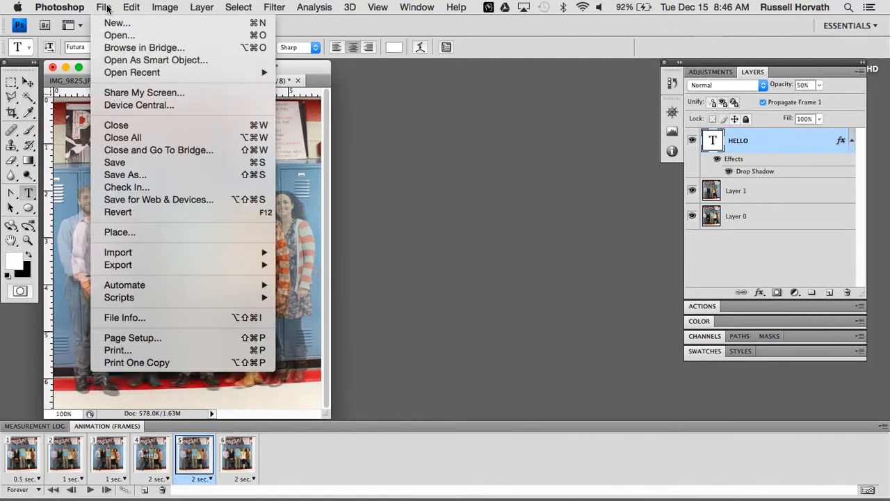
click(166, 200)
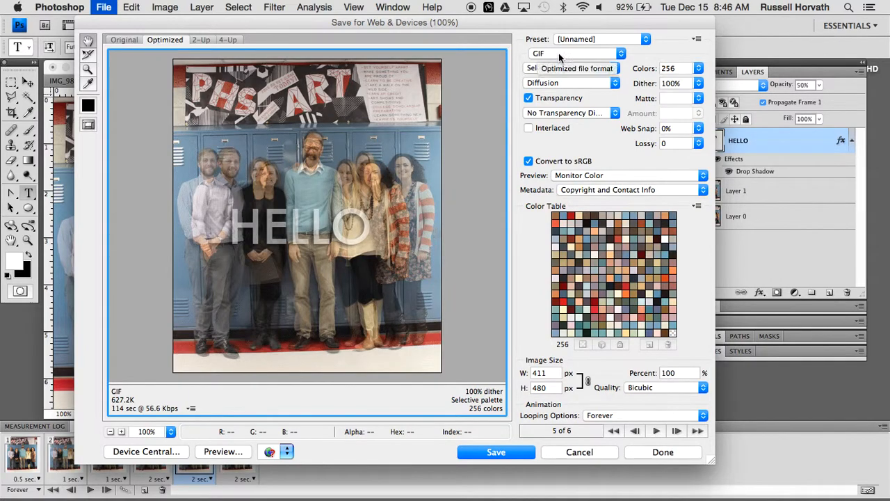
click(559, 54)
click(558, 54)
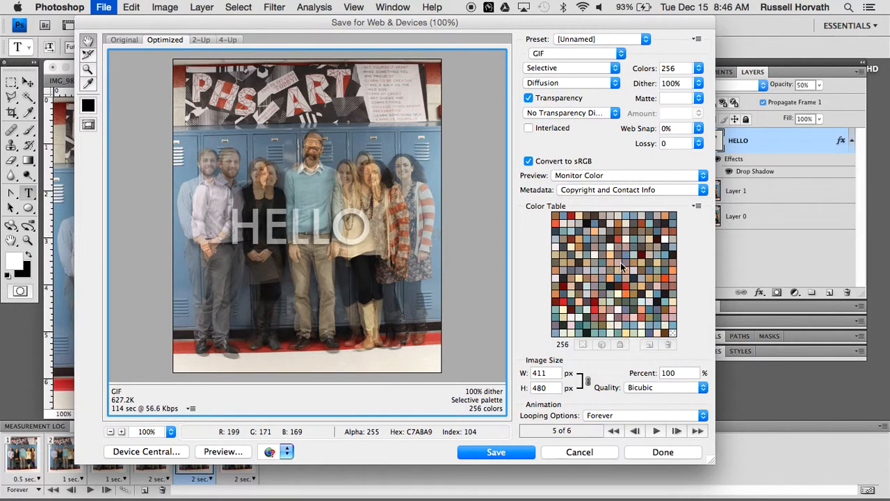
Step: Save the optimized GIF to the Desktop under the name department.gif
click(496, 453)
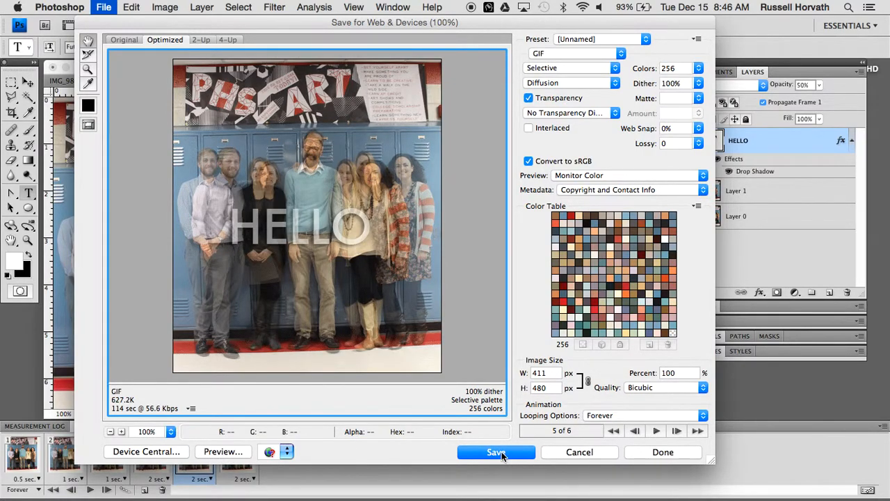
click(501, 453)
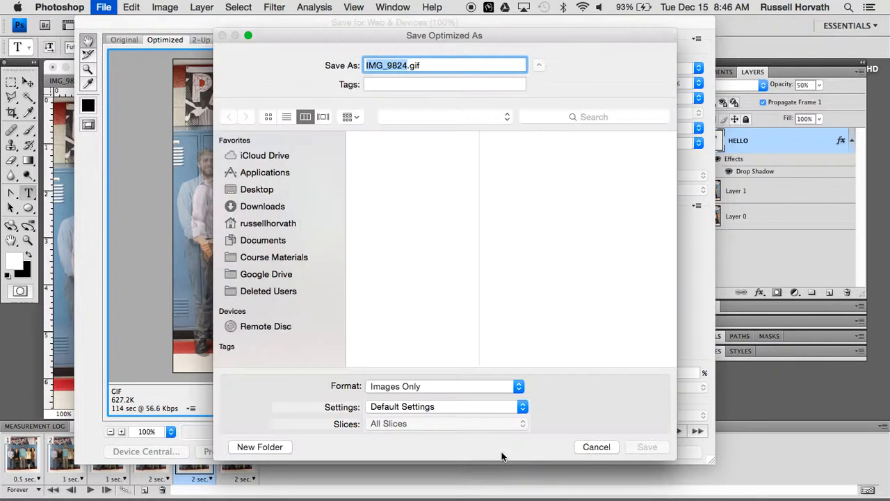
text(department)
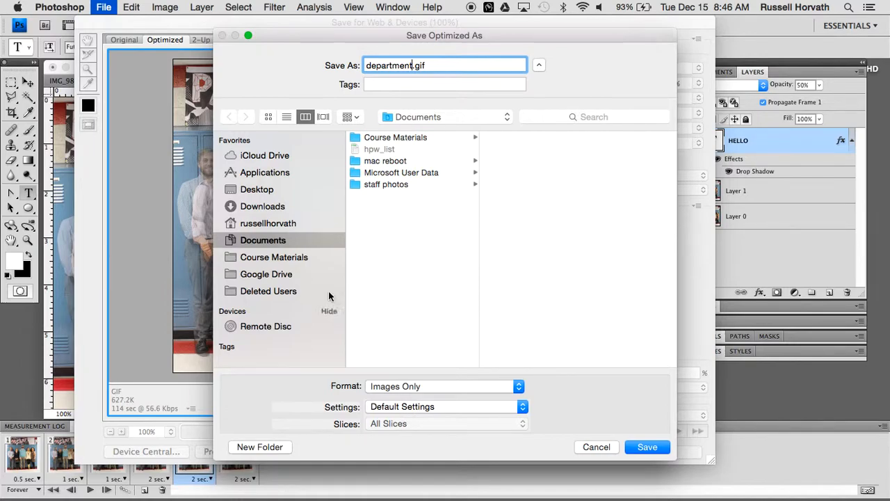
click(260, 189)
click(645, 447)
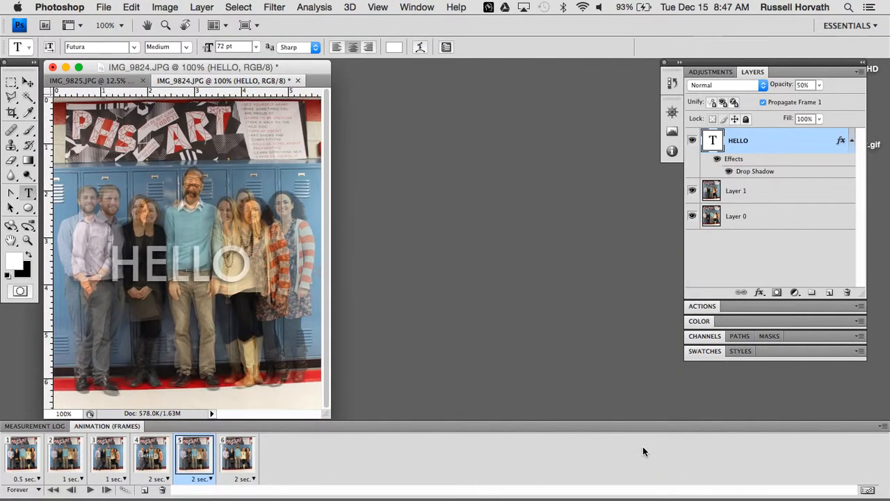
Step: Move department.gif to an open area of the desktop, check its frames in Preview, and close the file
click(591, 318)
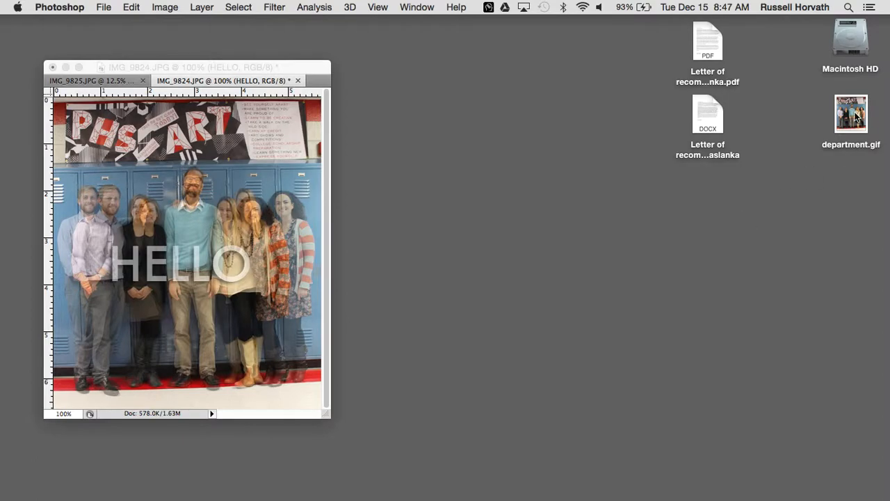
drag(855, 118, 519, 206)
double_click(519, 206)
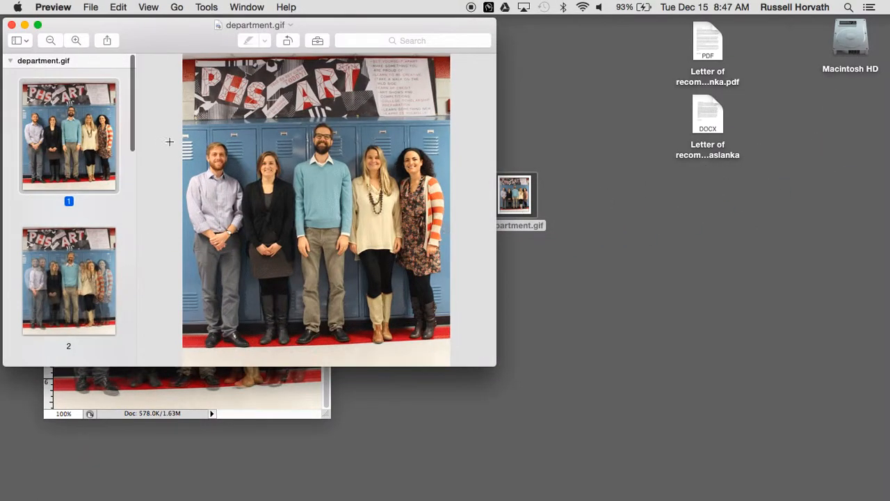
scroll(131, 126, down, 2)
scroll(131, 198, up, 2)
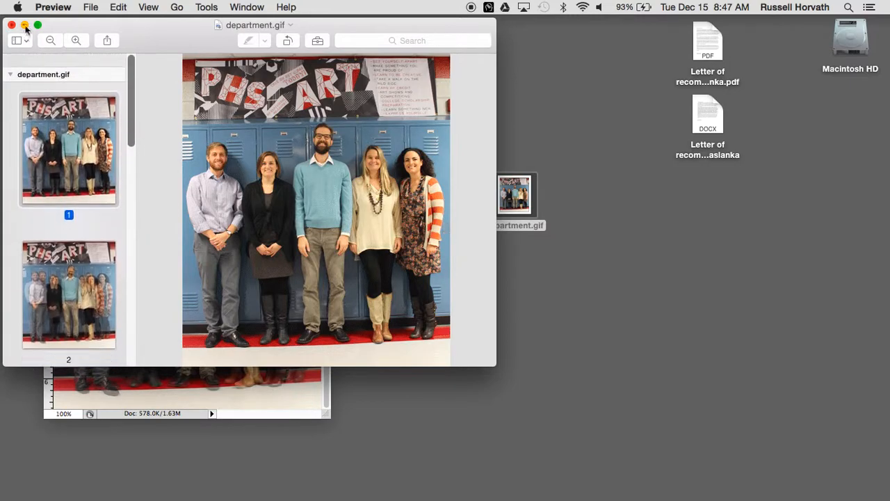
click(11, 25)
Step: Open department.gif from the desktop in Safari to view the animation playing
right_click(504, 193)
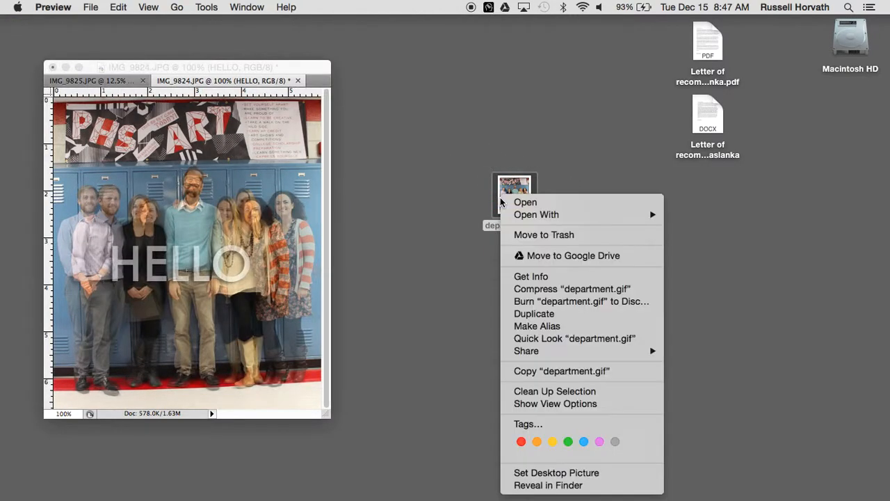
mouse_move(532, 217)
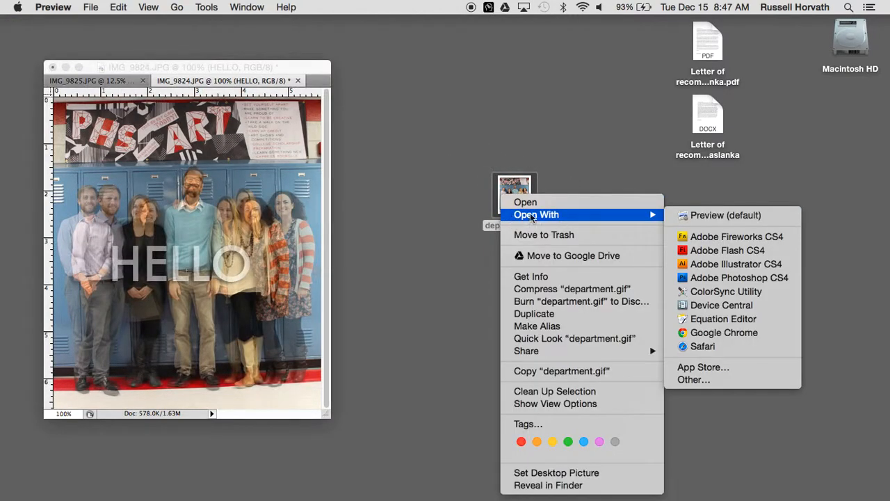
click(718, 345)
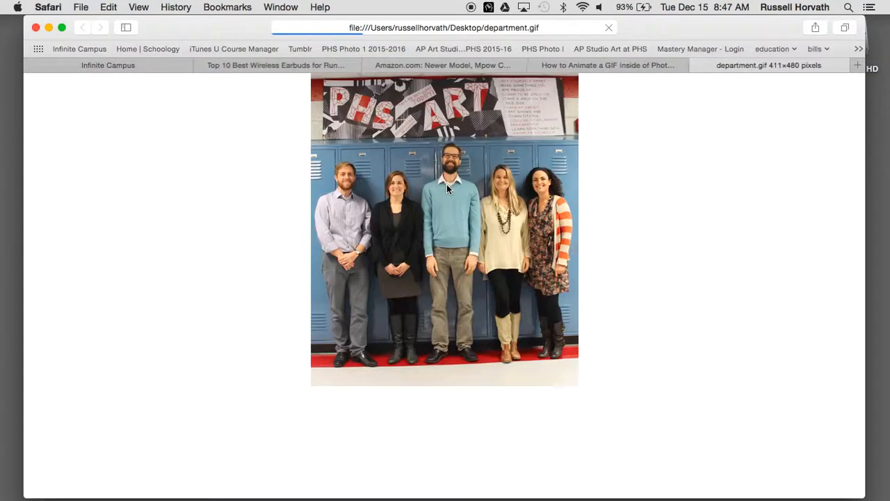